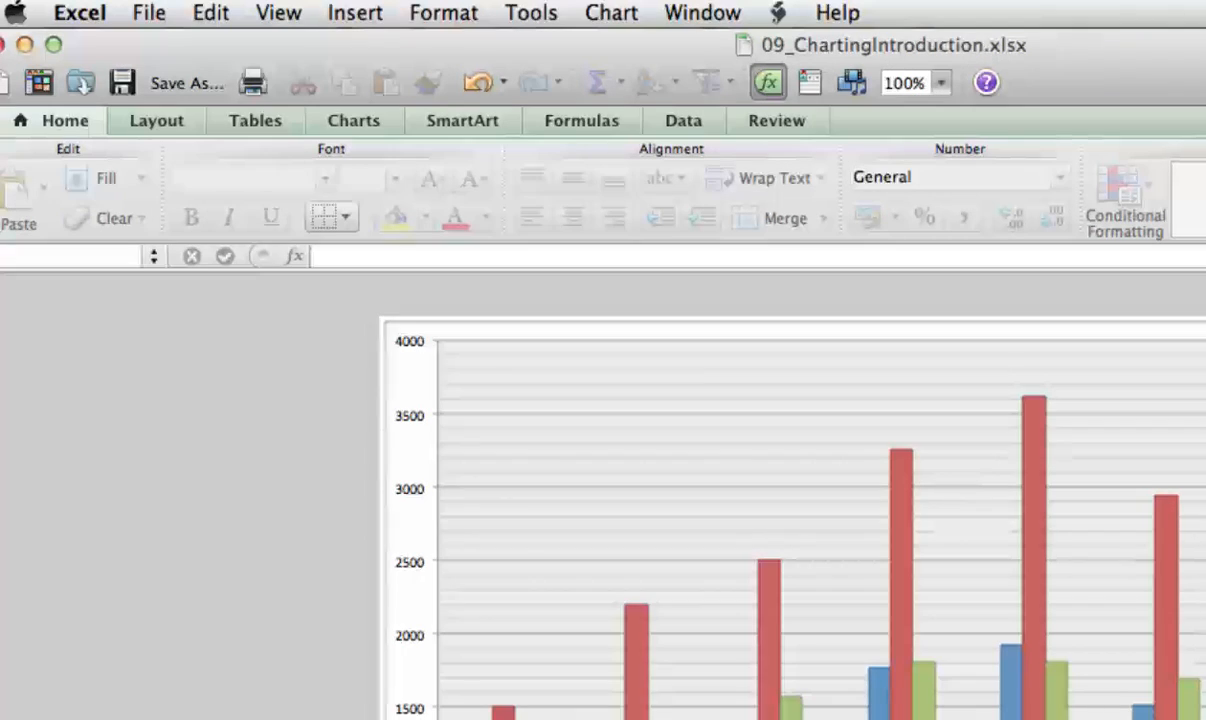
# Step: Add a plain data table without legend keys beneath the column chart
pyautogui.click(405, 585)
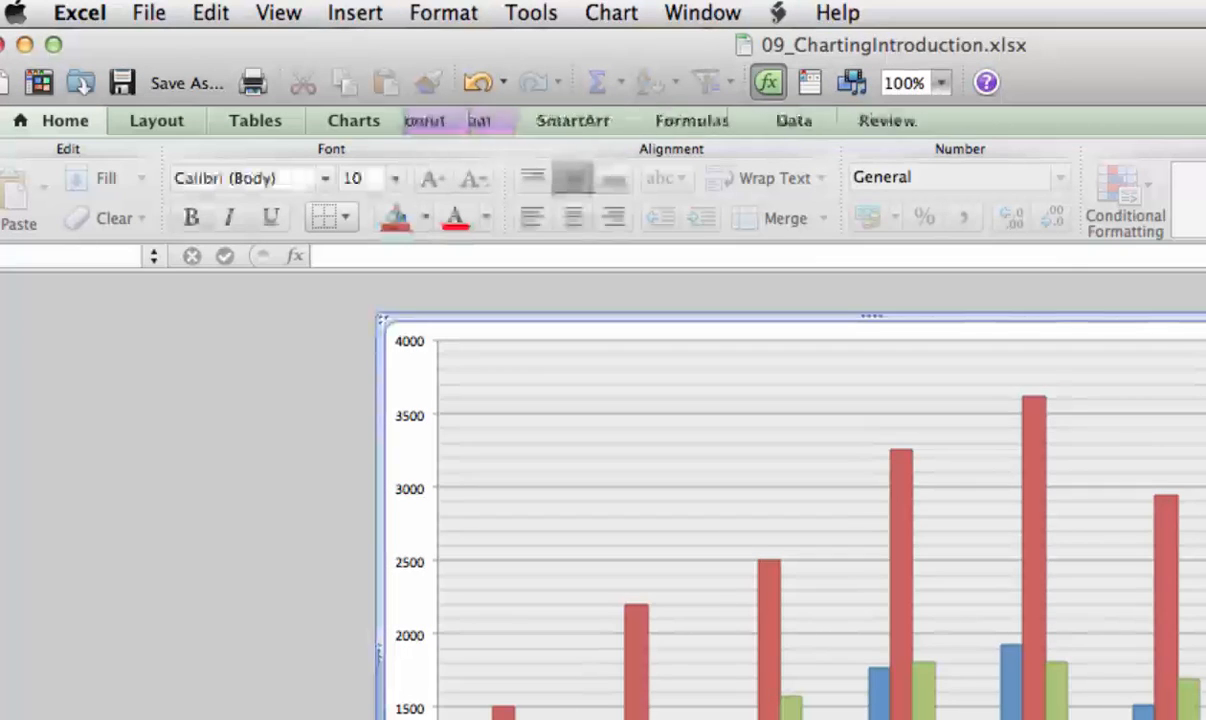
pyautogui.click(360, 120)
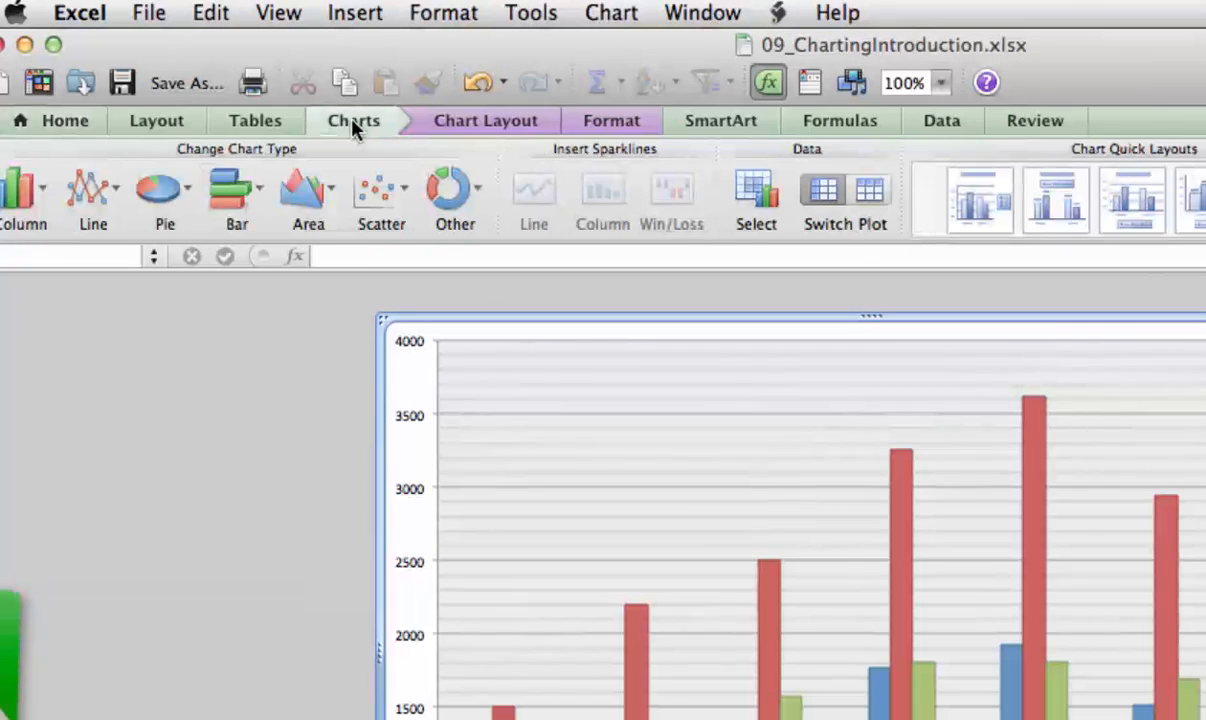
pyautogui.click(478, 124)
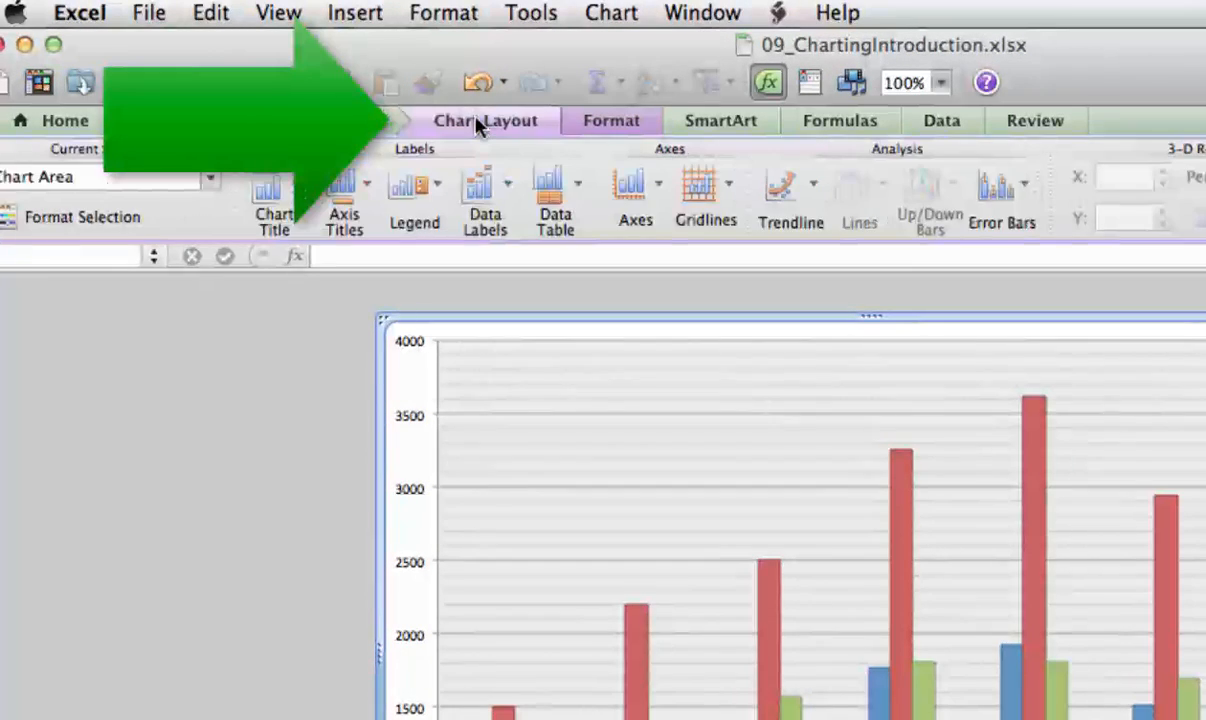
pyautogui.click(572, 210)
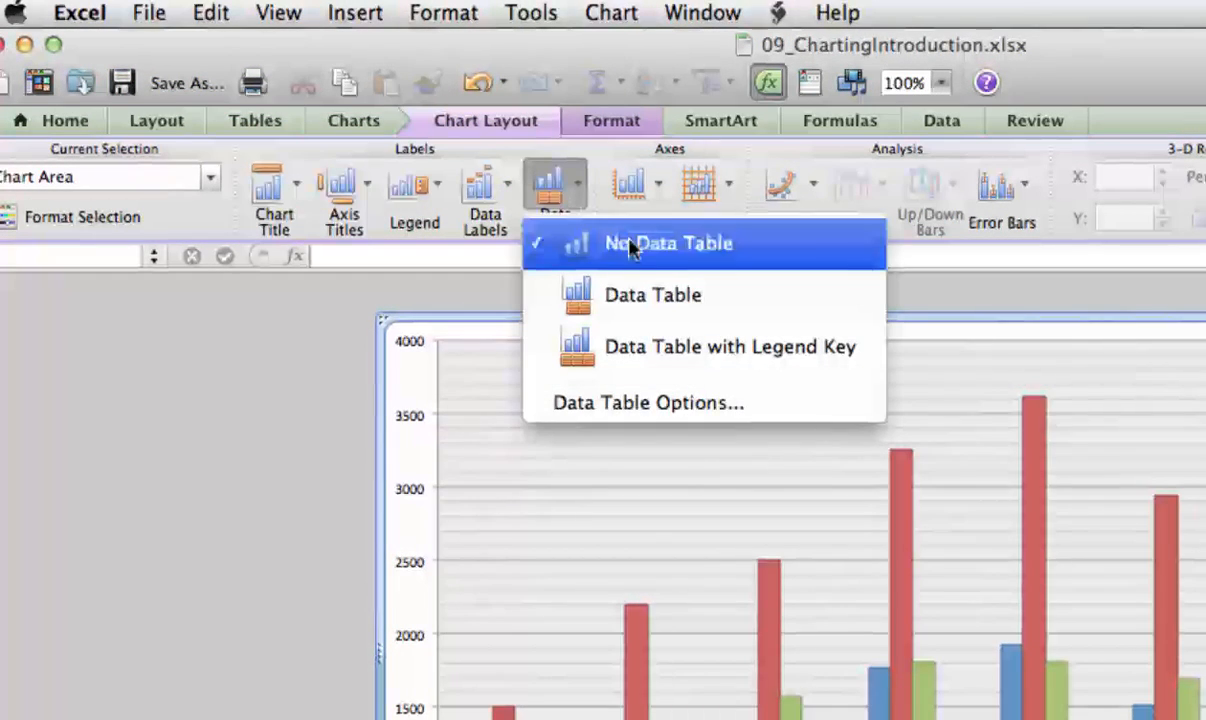
pyautogui.click(668, 305)
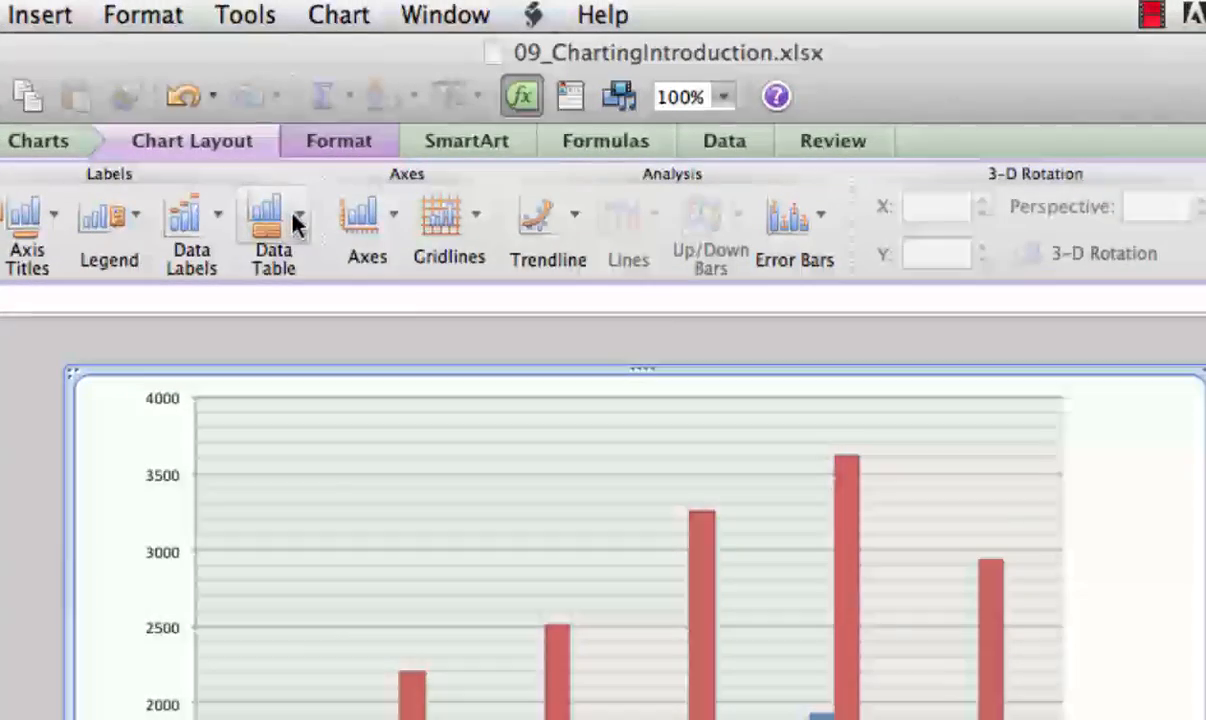
# Step: Change the chart's data table to Data Table with Legend Key and remove the separate legend
pyautogui.click(290, 102)
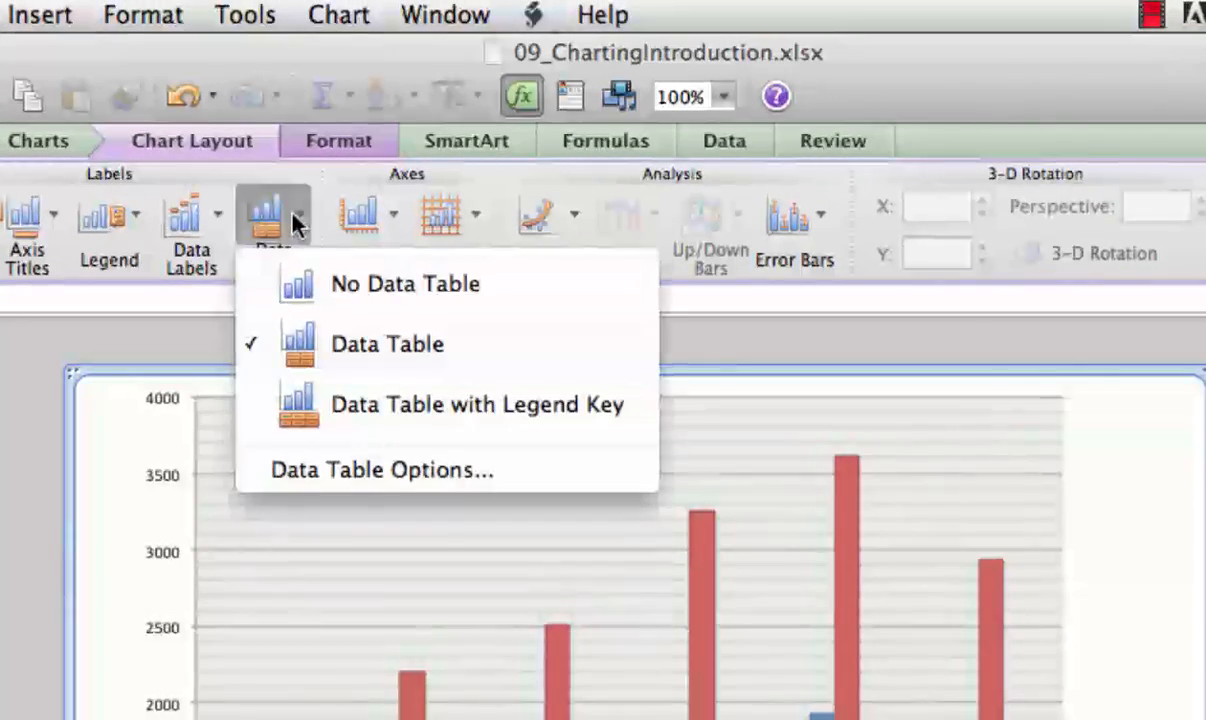
pyautogui.click(566, 413)
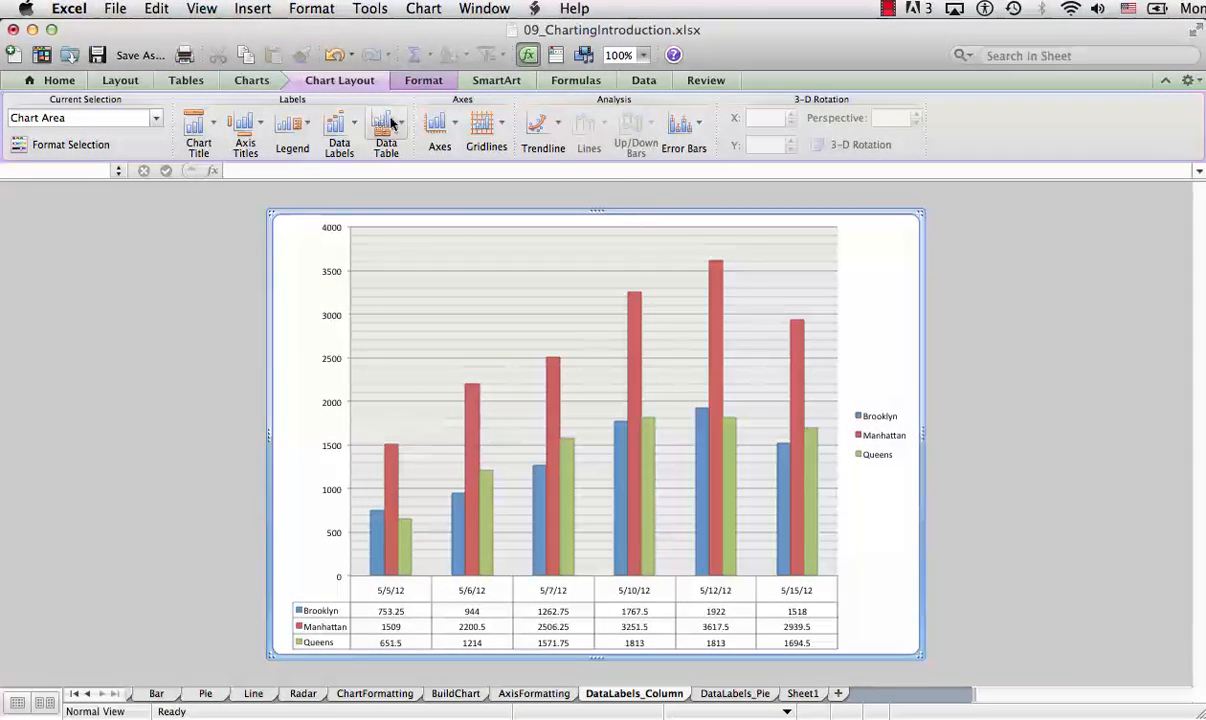
pyautogui.click(292, 125)
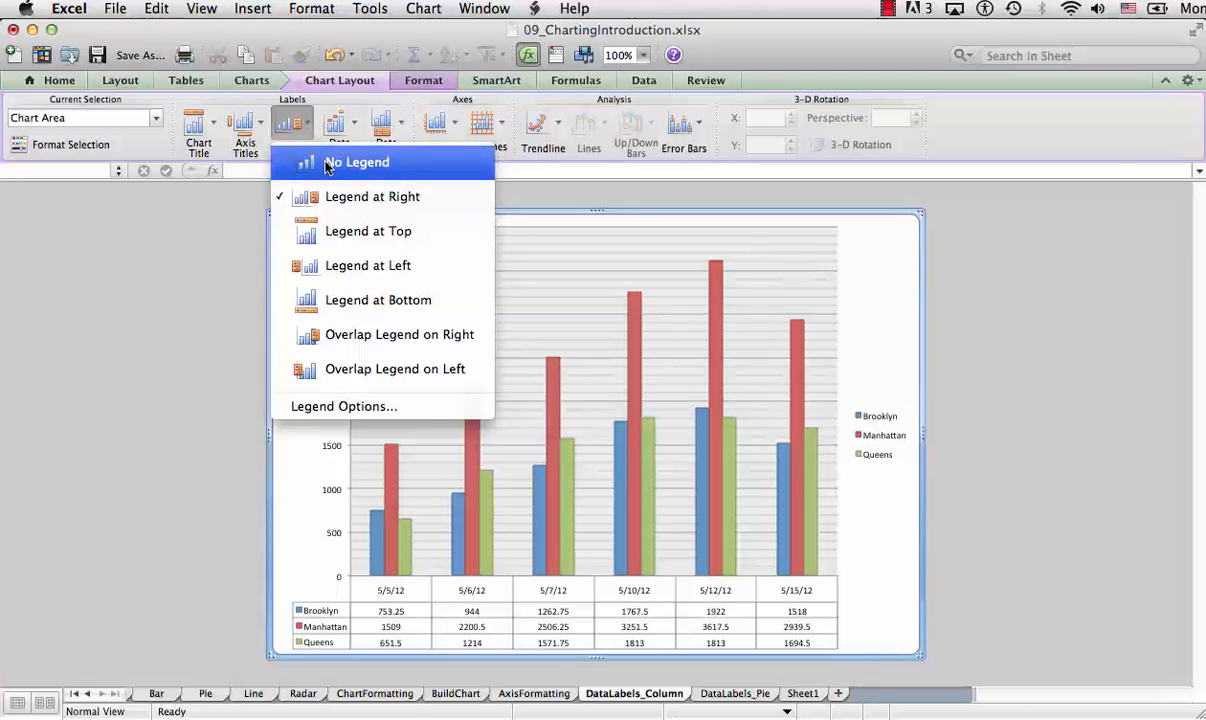
pyautogui.click(305, 163)
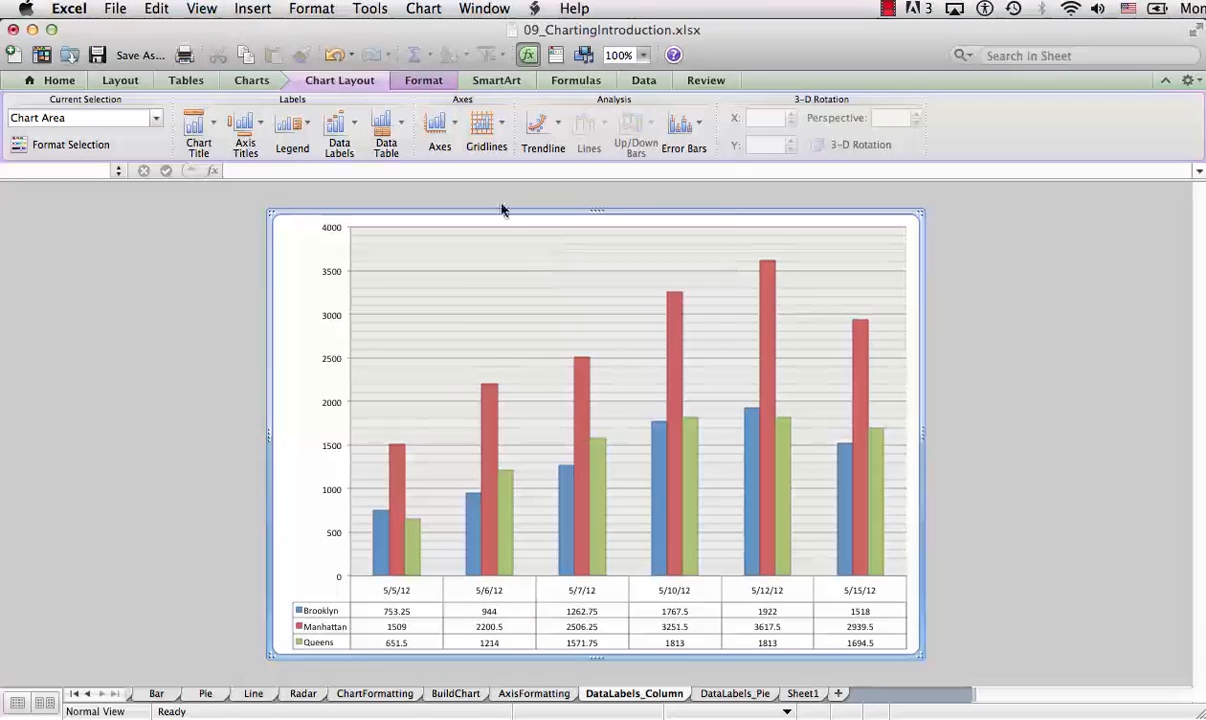
# Step: Remove the chart's data table and add data labels at the Outside End of all columns
pyautogui.click(397, 147)
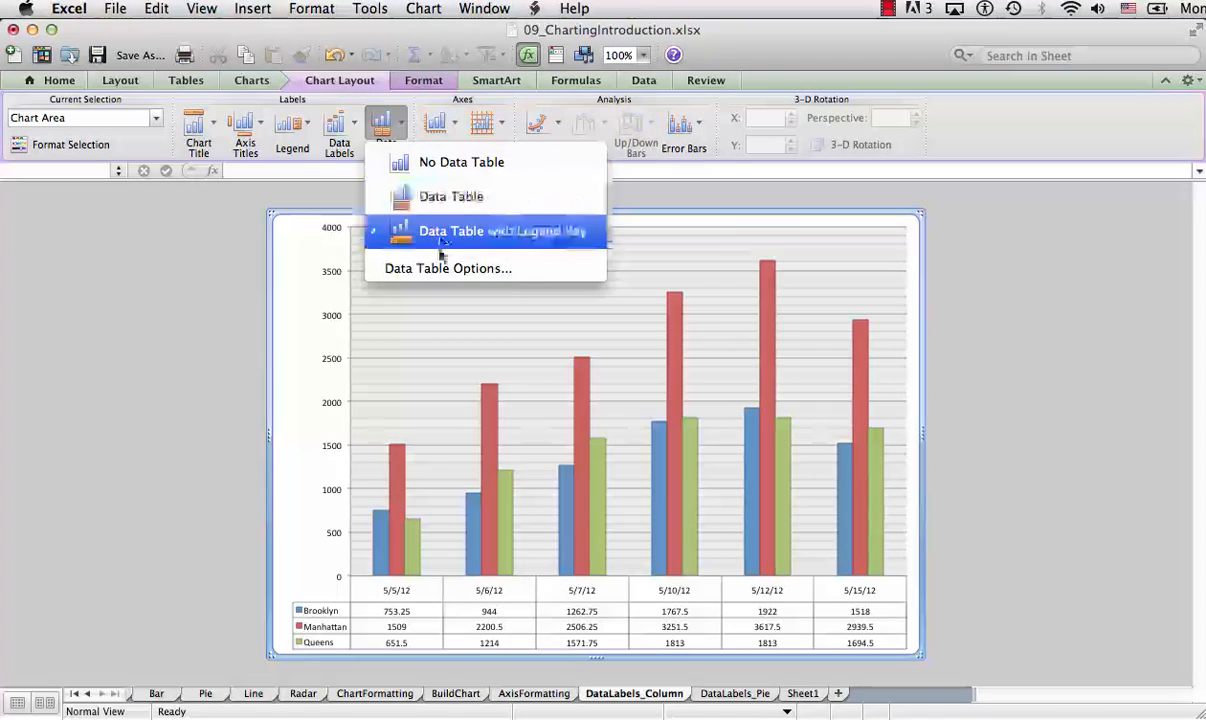
pyautogui.click(437, 169)
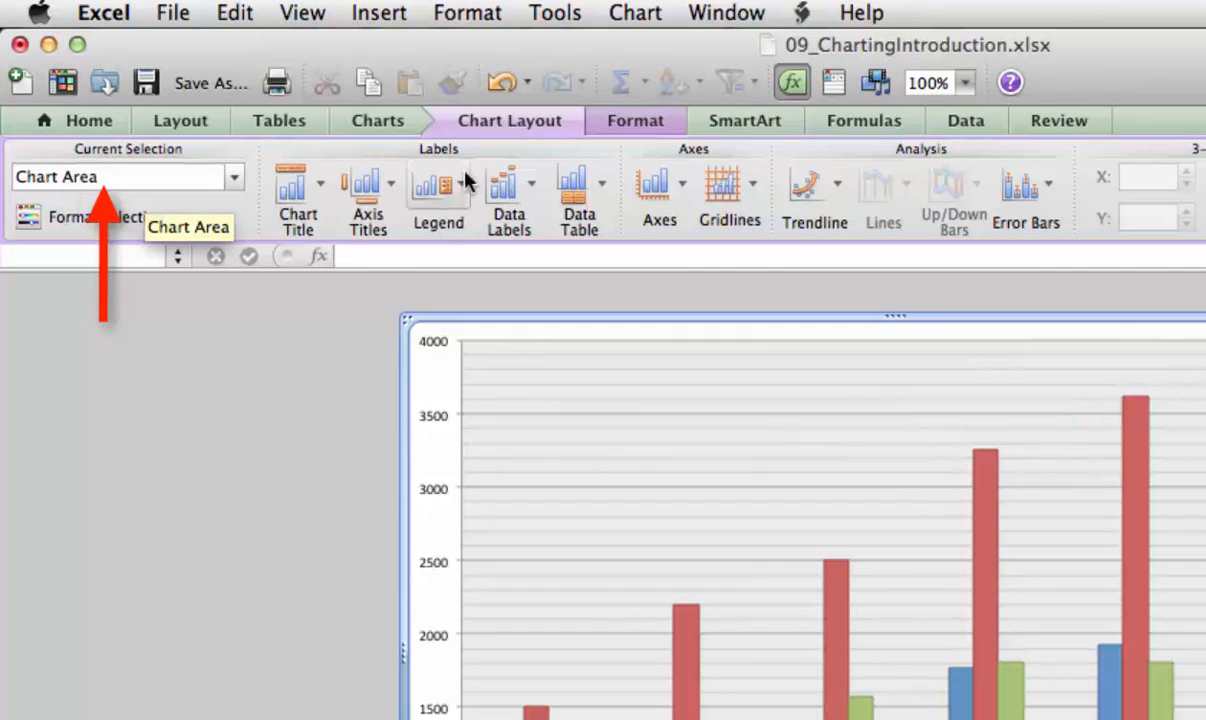
pyautogui.click(531, 190)
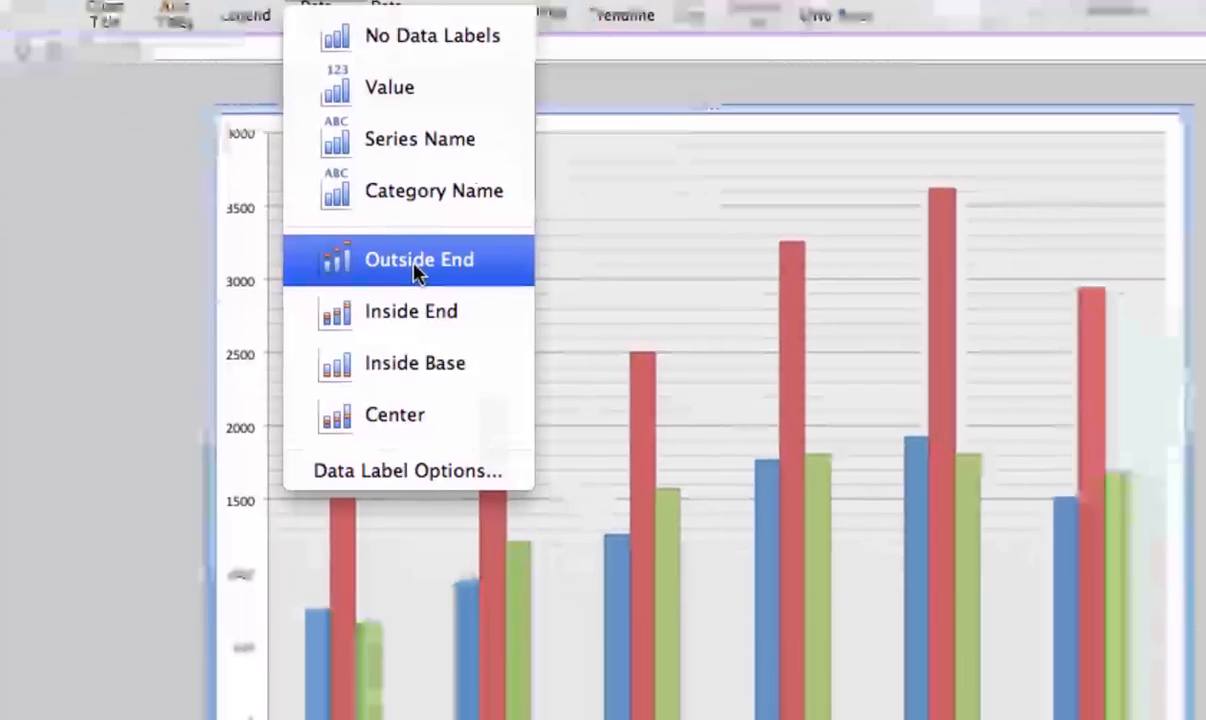
pyautogui.click(600, 465)
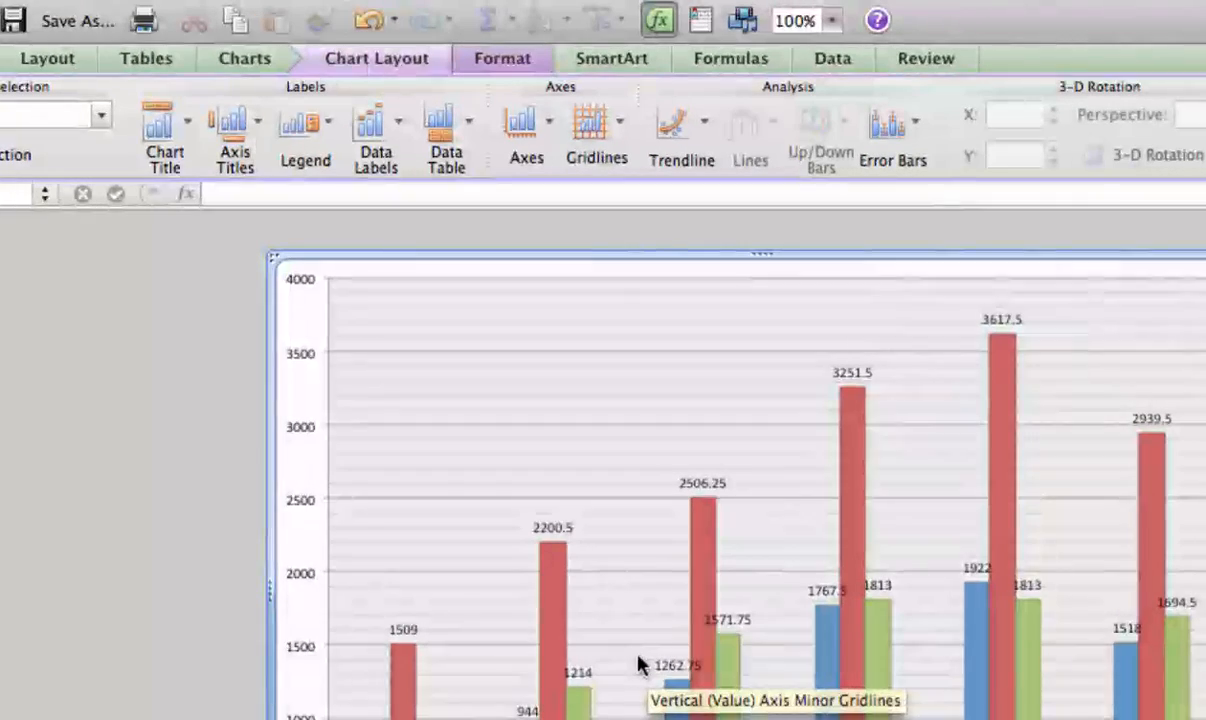
# Step: Include the series name and category name along with the value in the Brooklyn data labels
pyautogui.click(395, 148)
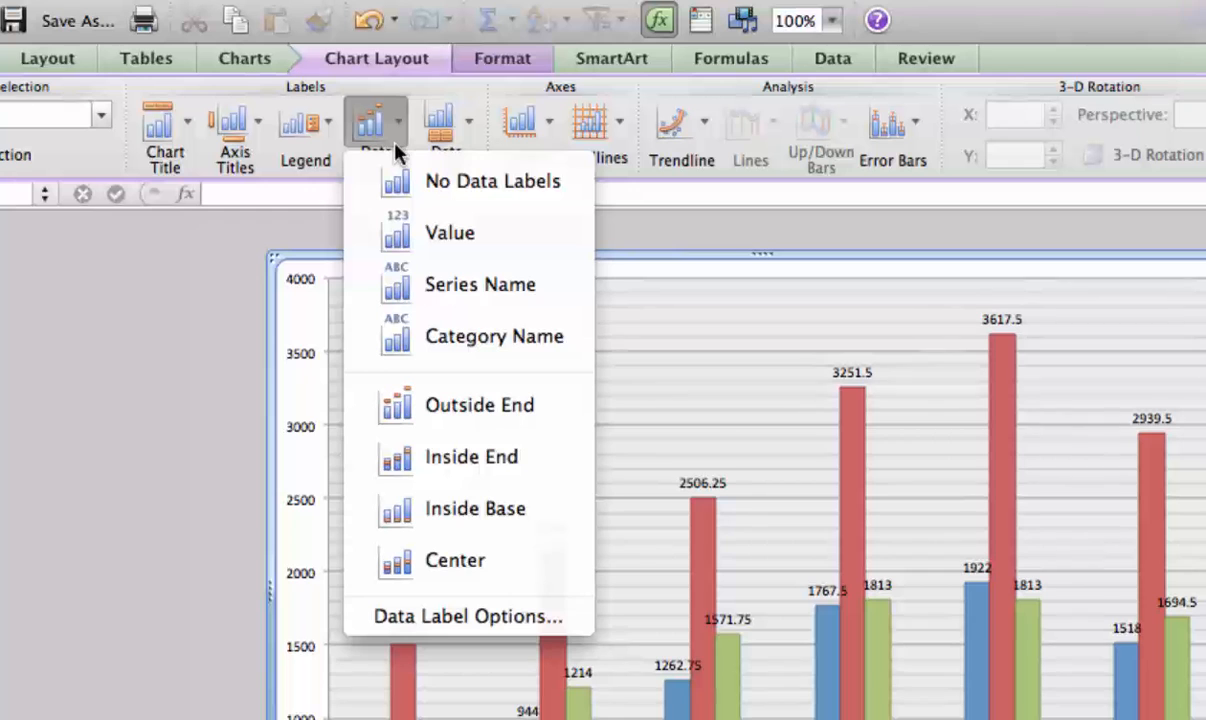
pyautogui.click(463, 616)
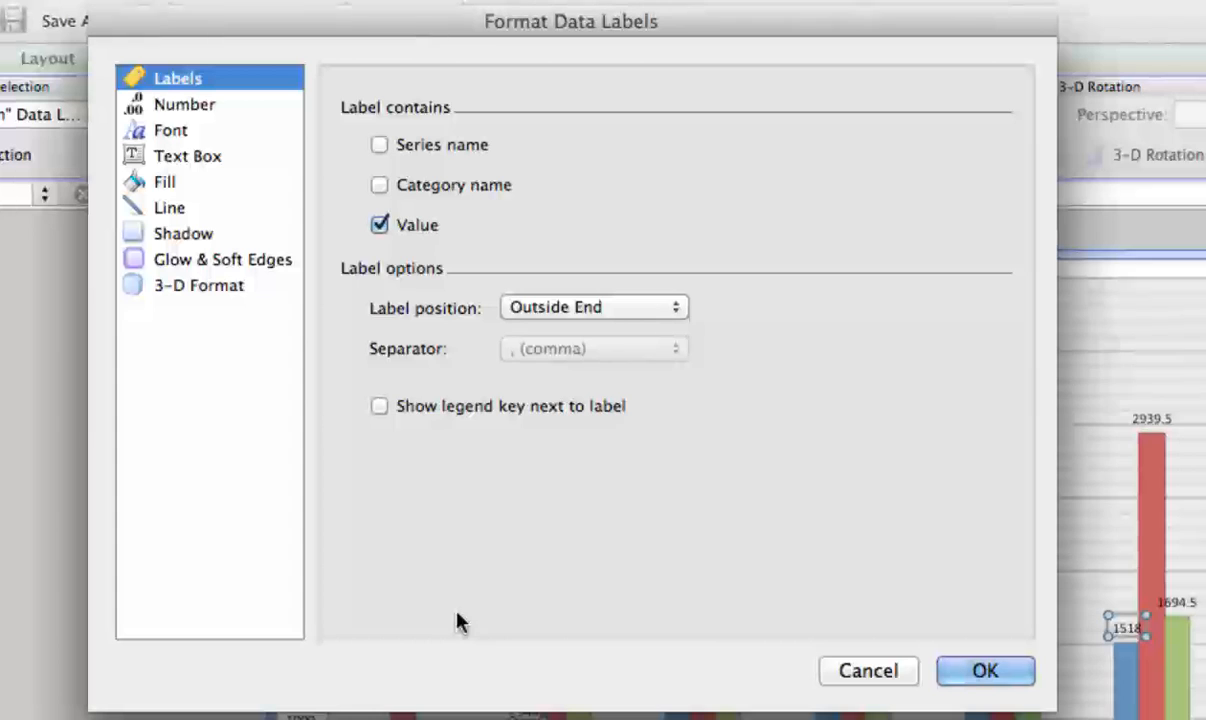
pyautogui.click(379, 146)
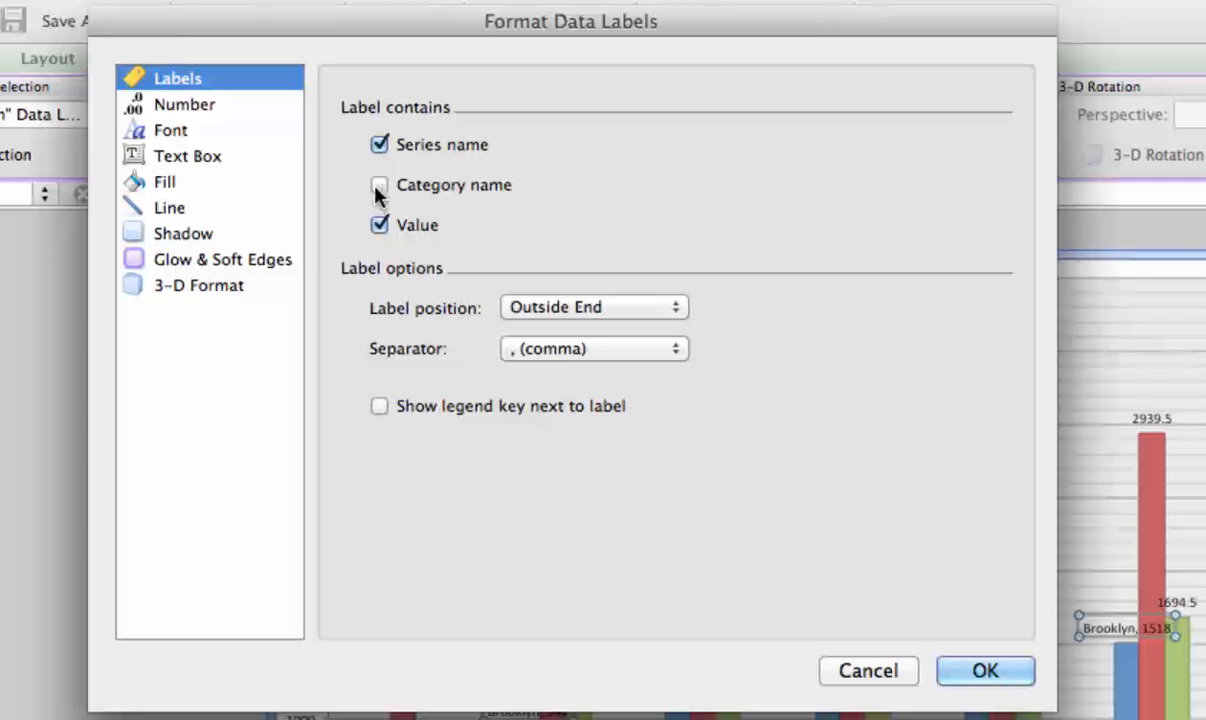
pyautogui.click(379, 186)
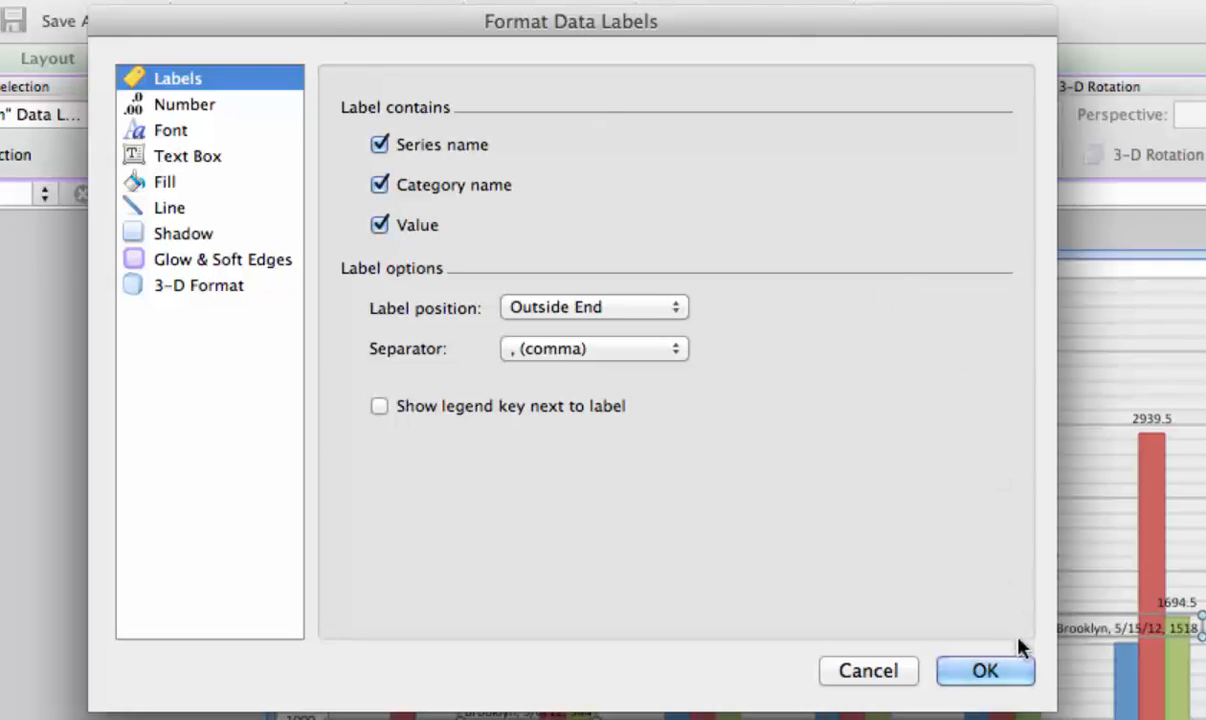
pyautogui.click(1017, 674)
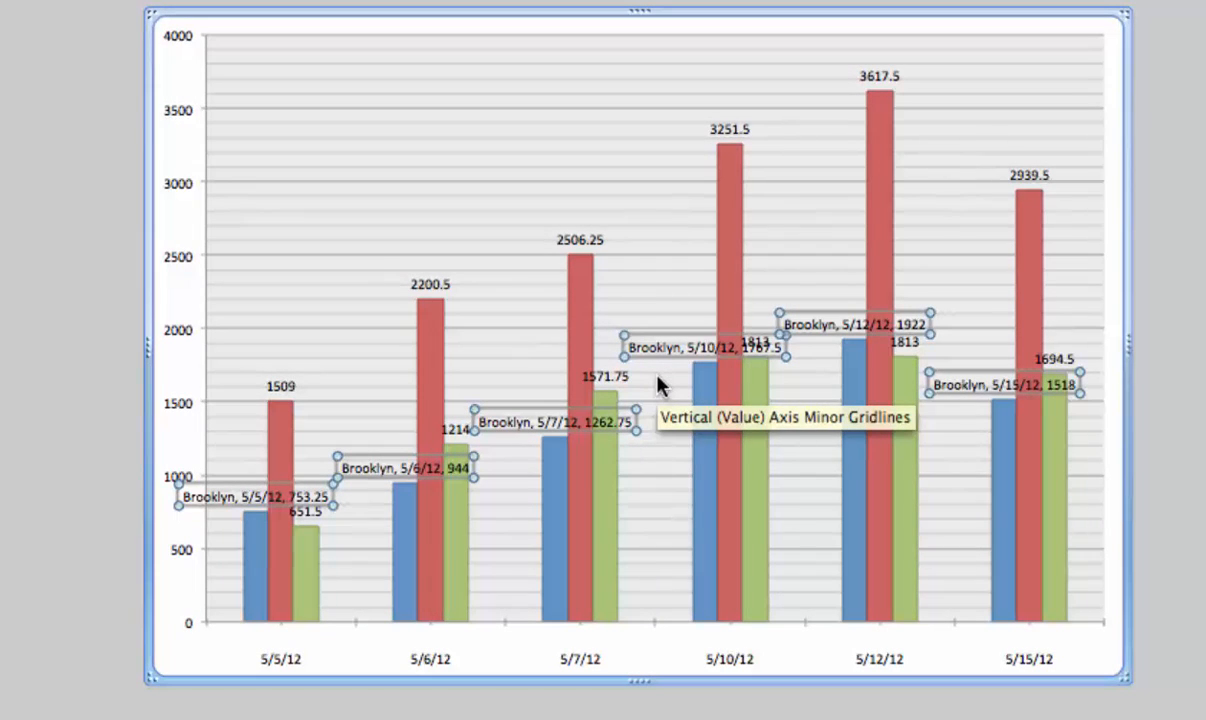
# Step: Restore the chart's legend on the right side of the plot
pyautogui.moveTo(737, 372)
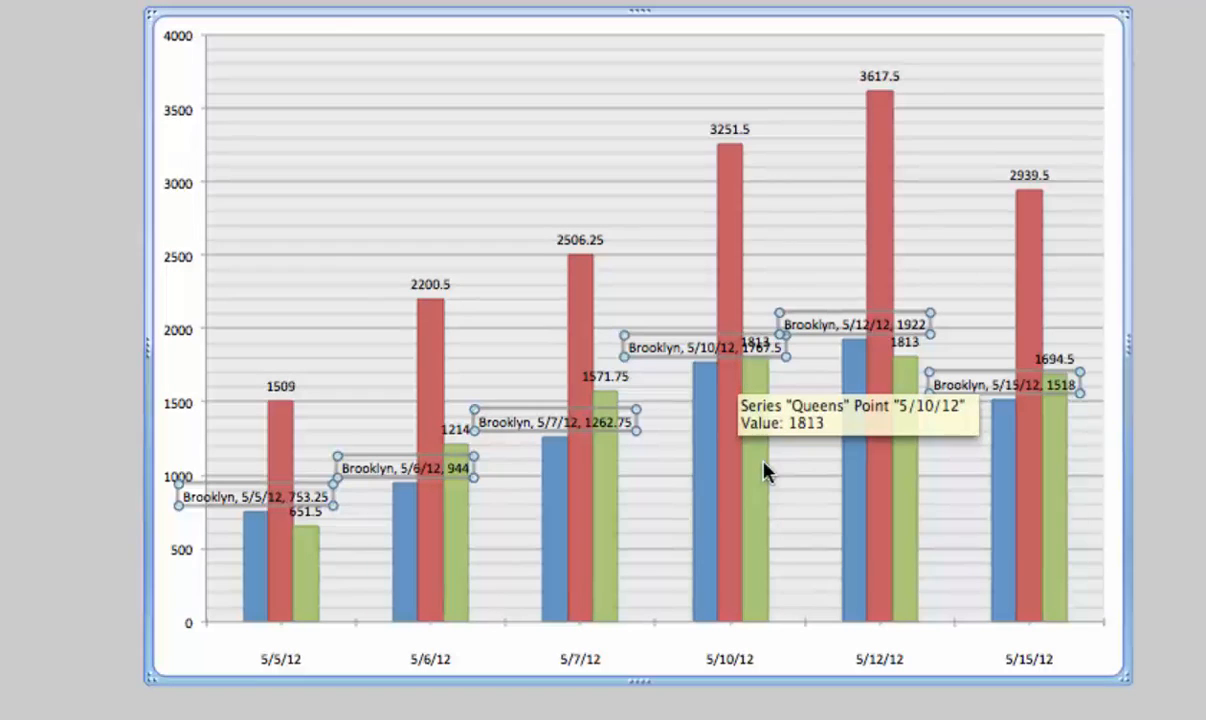
pyautogui.moveTo(1001, 449)
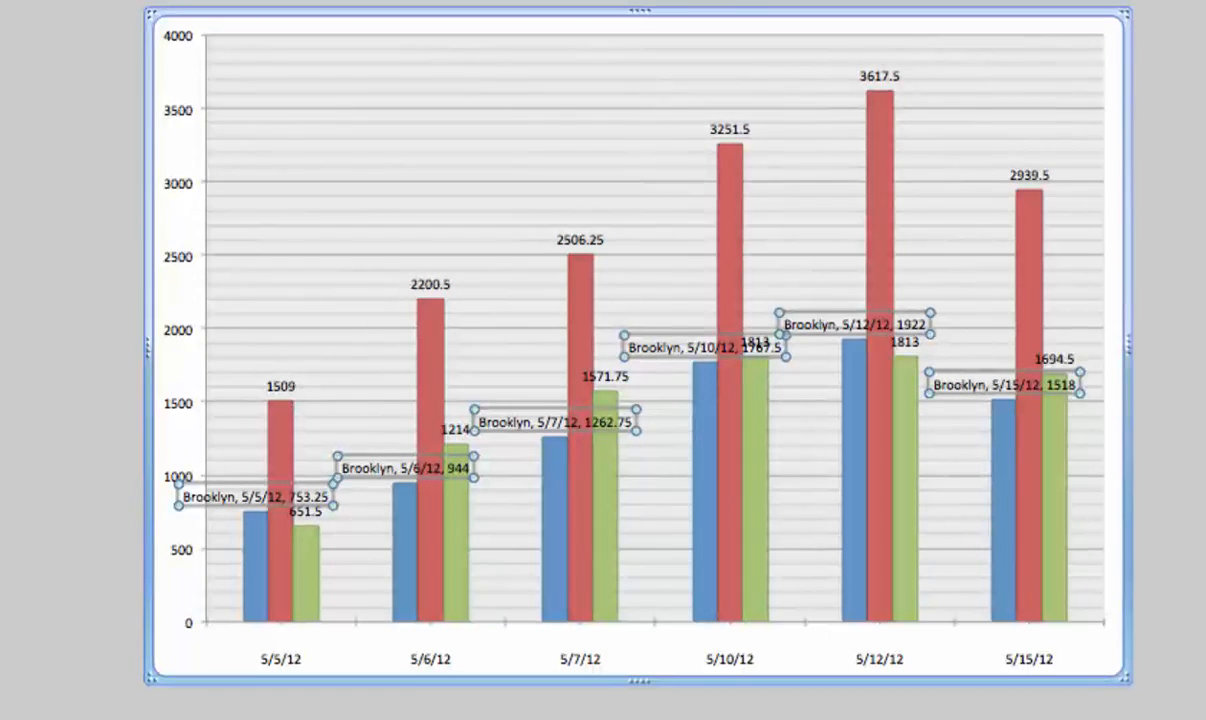
pyautogui.click(180, 1)
pyautogui.click(243, 8)
pyautogui.moveTo(813, 383)
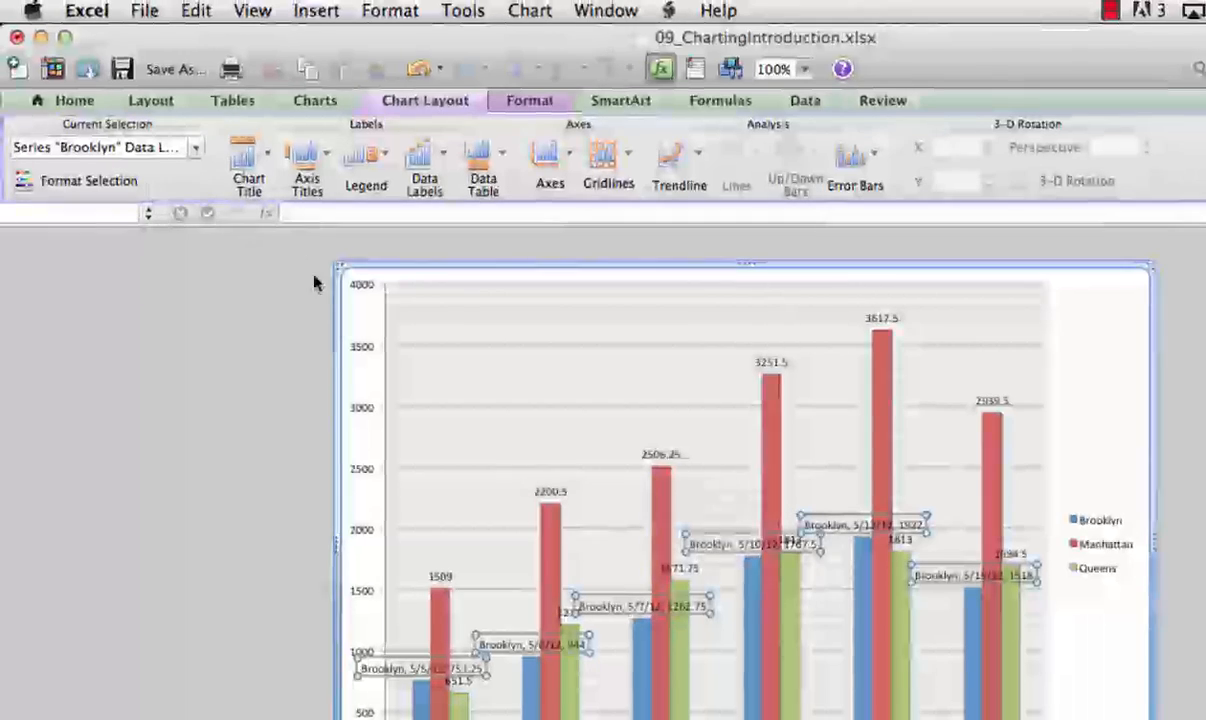
# Step: Select the whole chart area and remove the data labels from every series
pyautogui.click(344, 318)
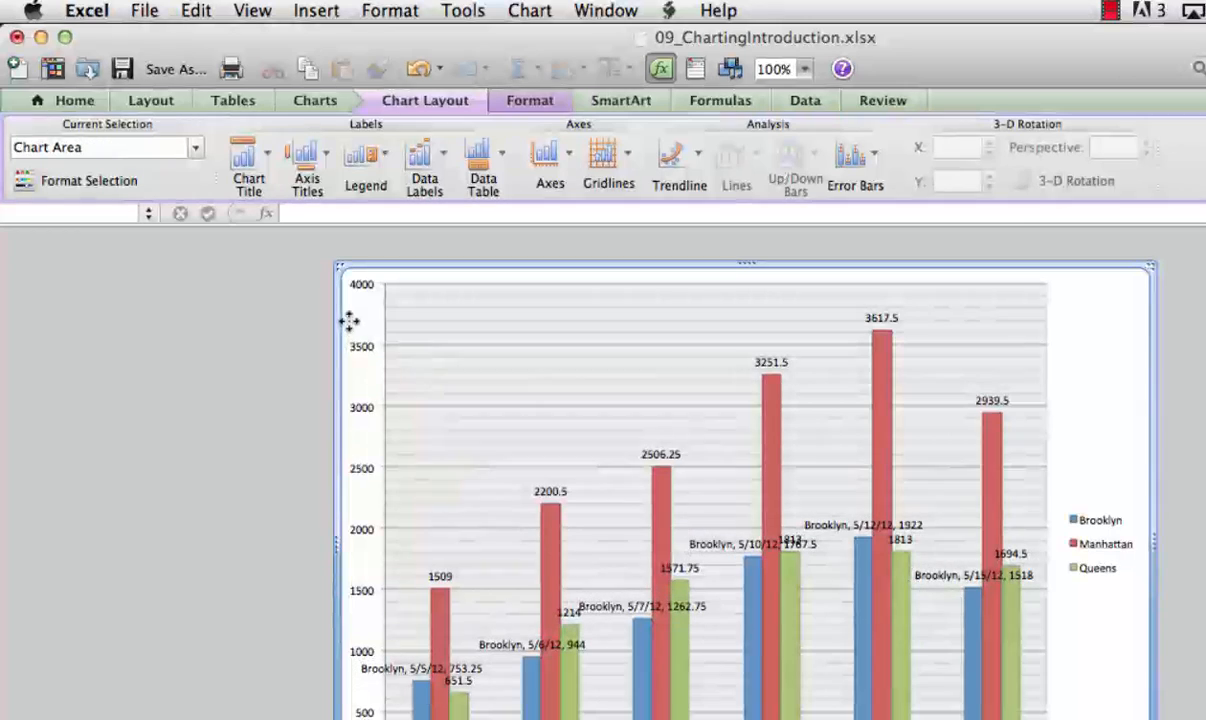
pyautogui.click(416, 186)
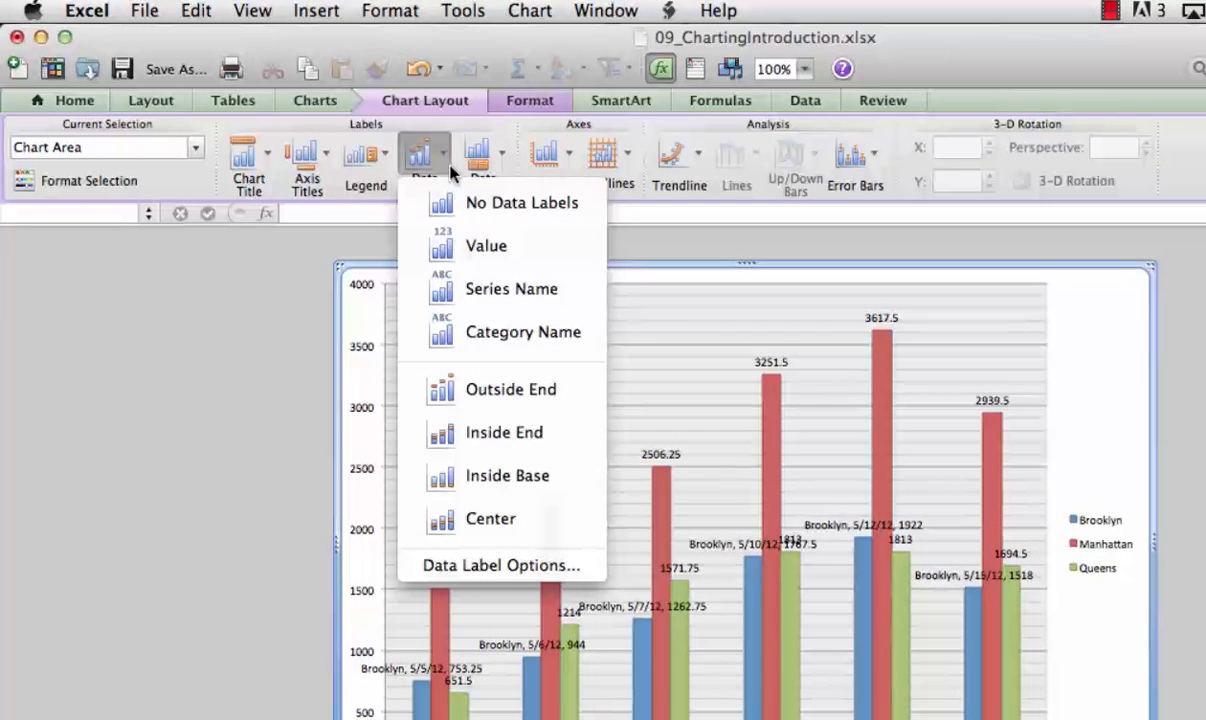
pyautogui.click(476, 208)
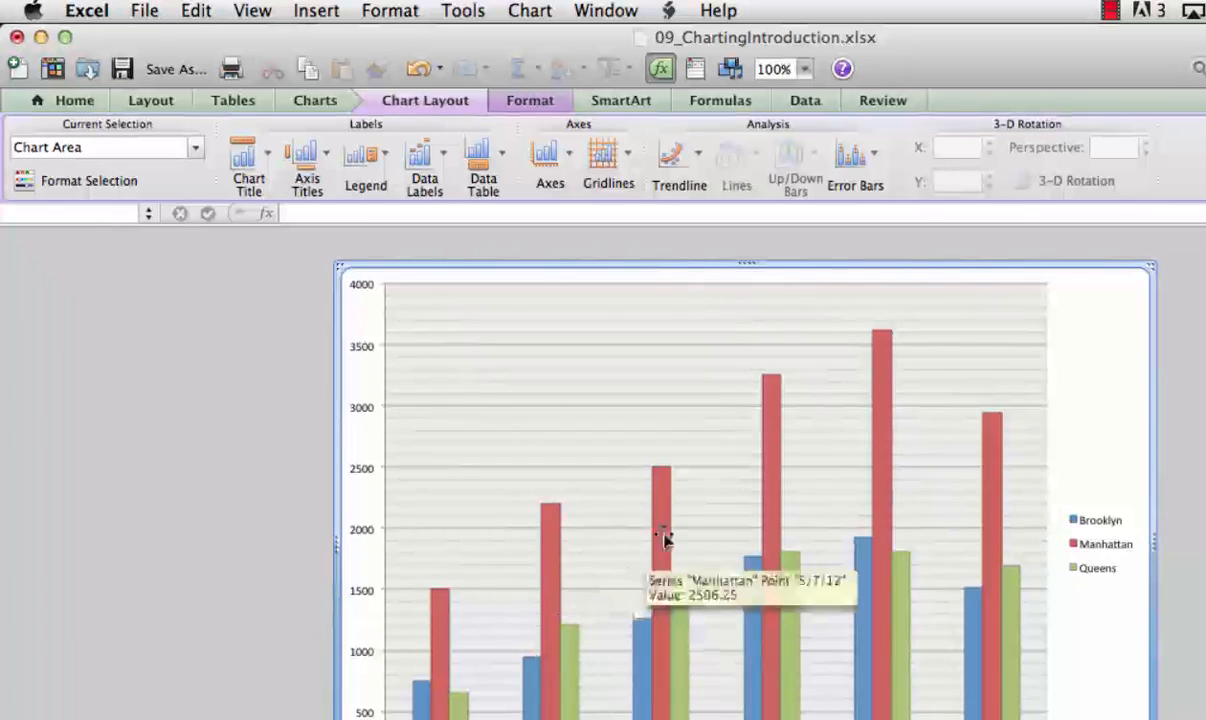
# Step: Add data labels at the Outside End position to the Manhattan series only
pyautogui.click(775, 462)
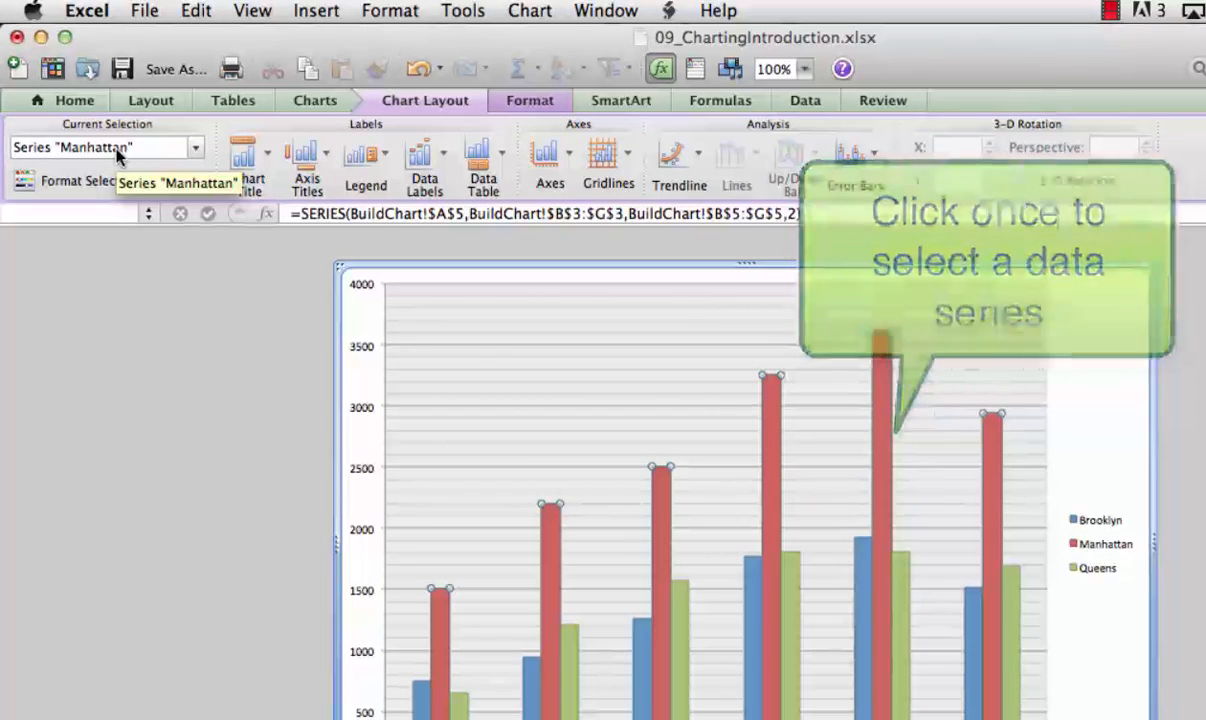
pyautogui.click(446, 162)
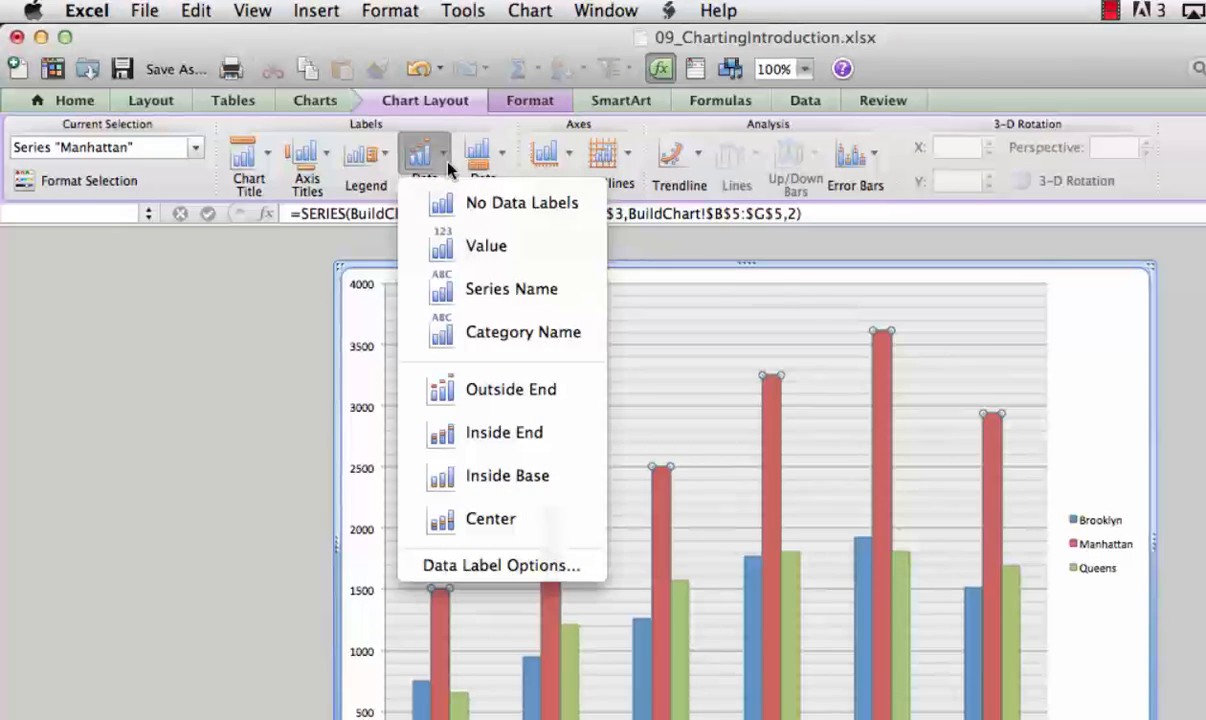
pyautogui.click(495, 405)
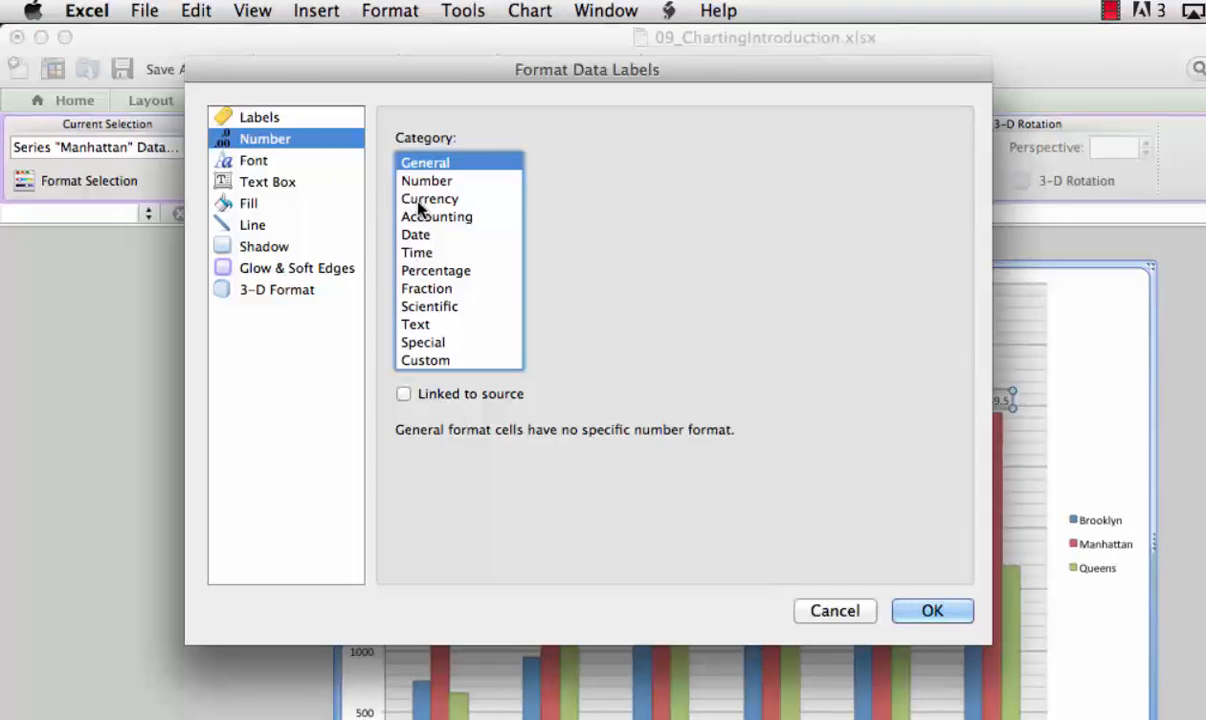
# Step: Format the Manhattan data labels as Currency with the $ symbol and 0 decimal places
pyautogui.click(420, 200)
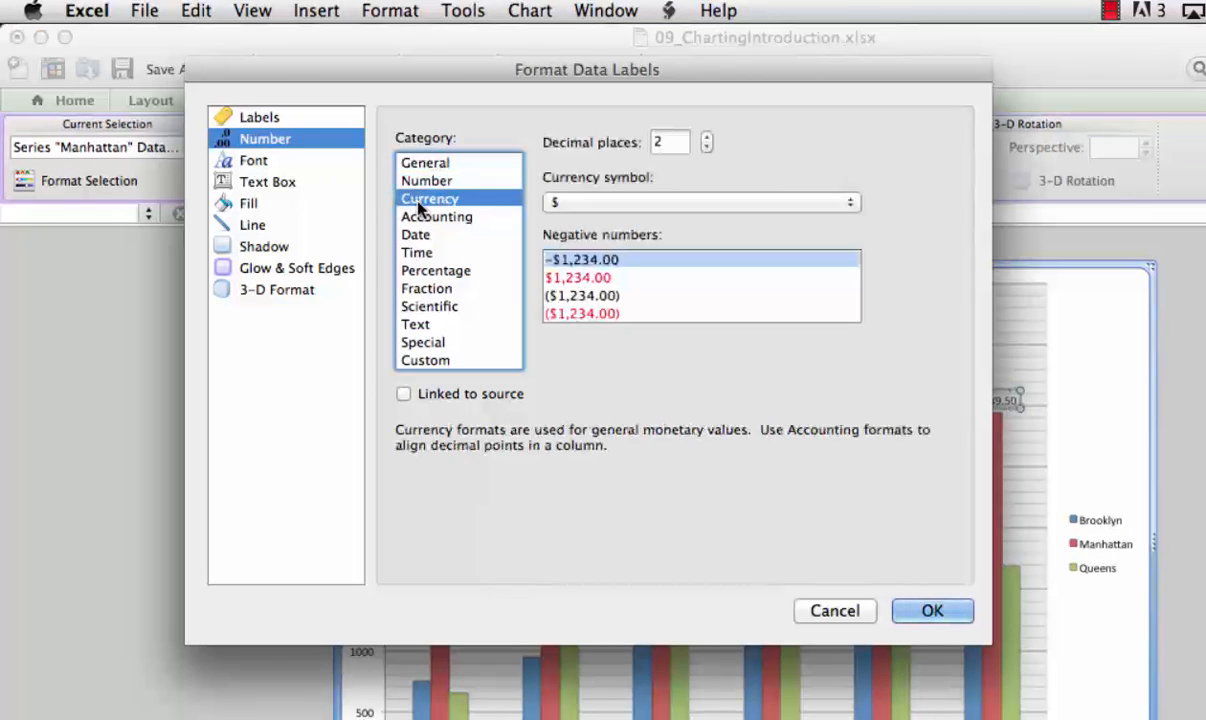
pyautogui.click(706, 147)
pyautogui.click(706, 147)
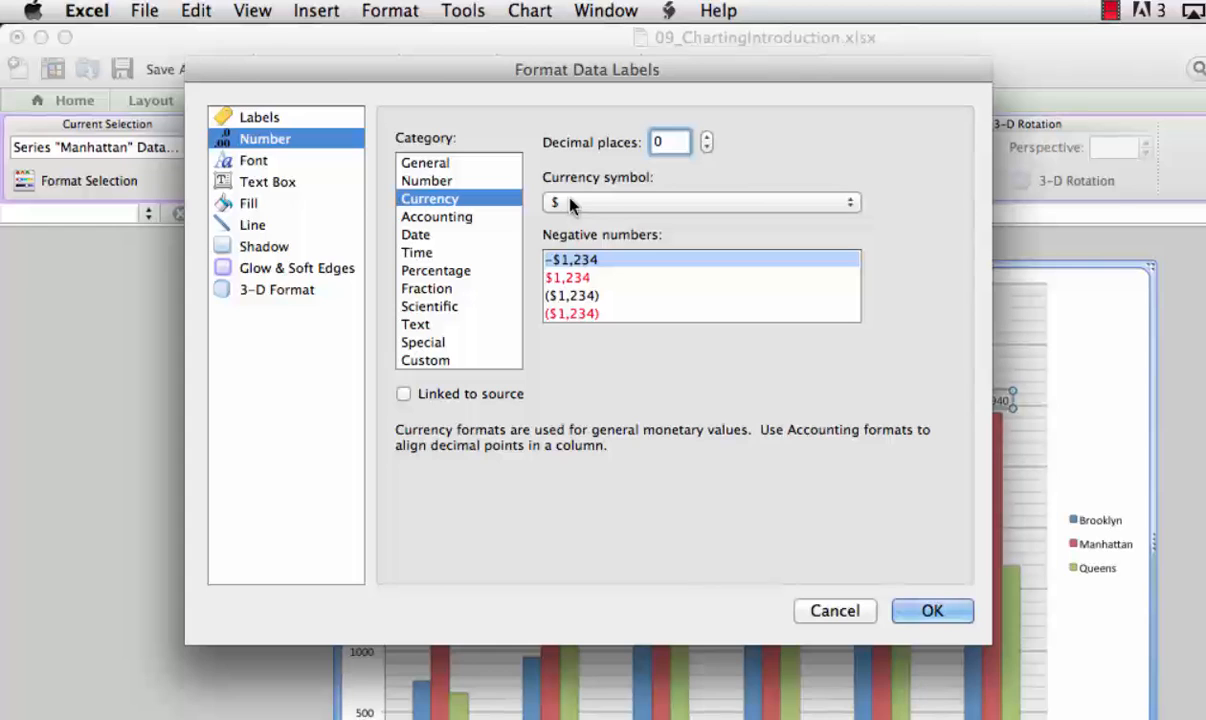
# Step: Give the Manhattan data labels a solid white fill and a solid red theme-colour outline
pyautogui.click(250, 204)
pyautogui.click(640, 140)
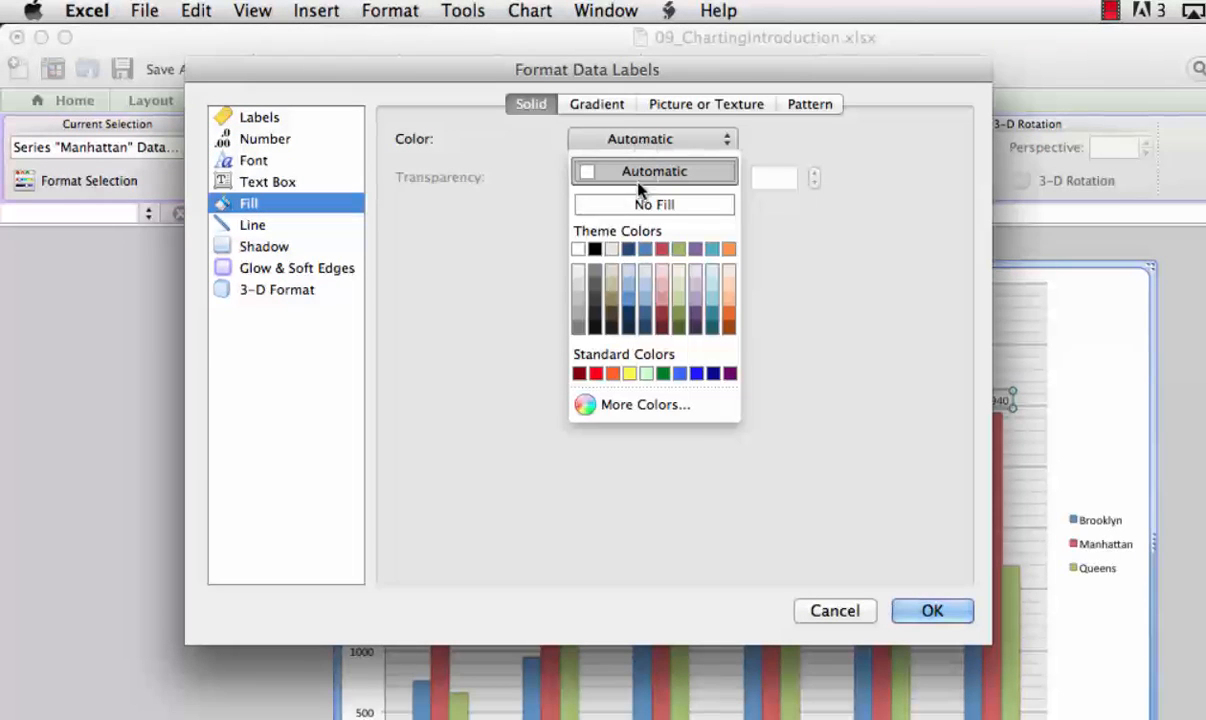
pyautogui.click(578, 249)
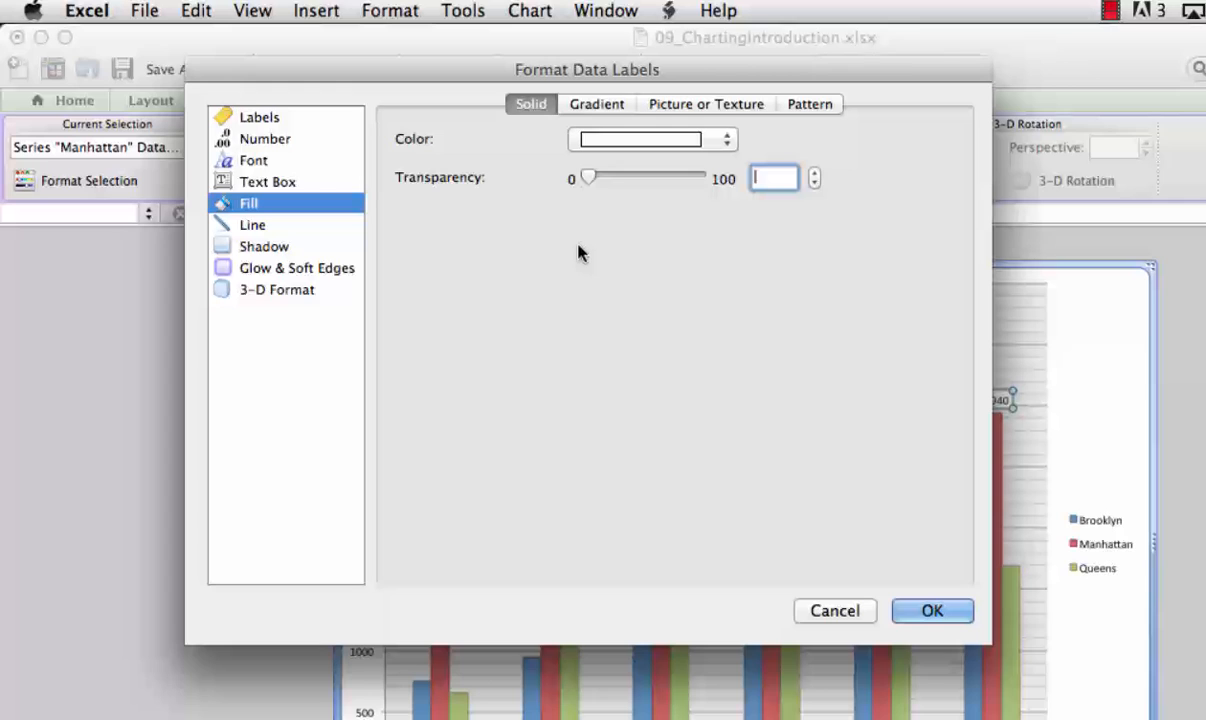
pyautogui.click(237, 233)
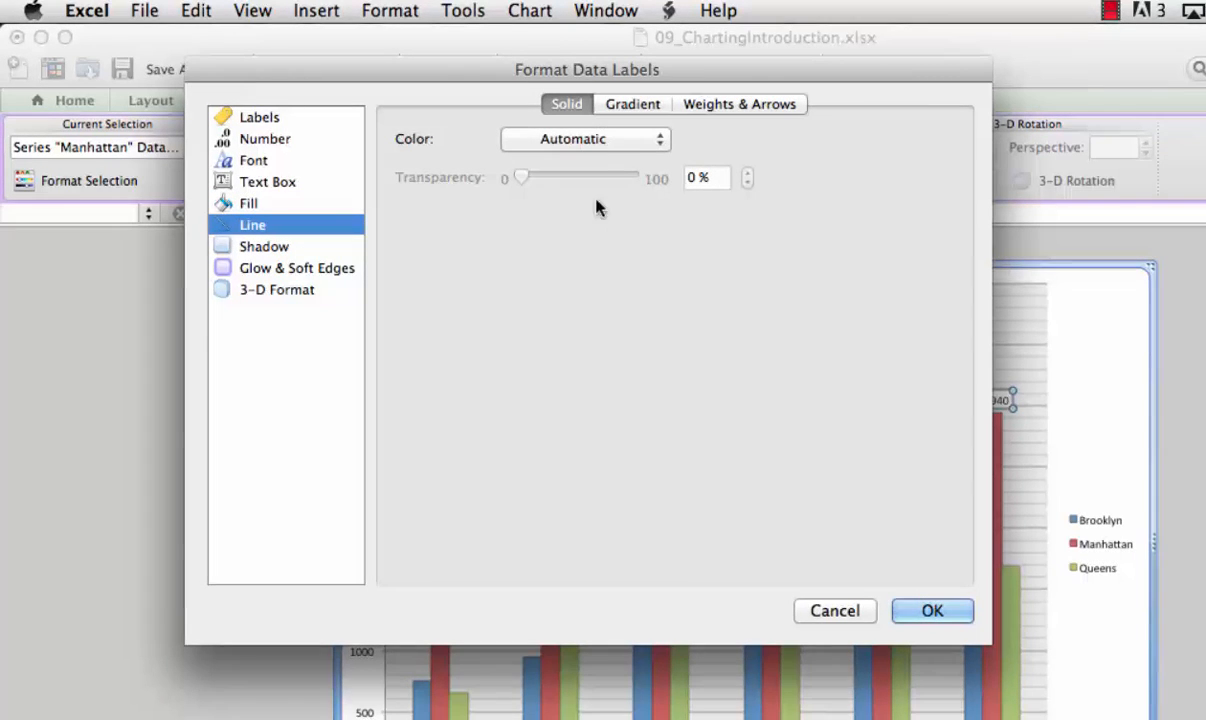
pyautogui.click(636, 142)
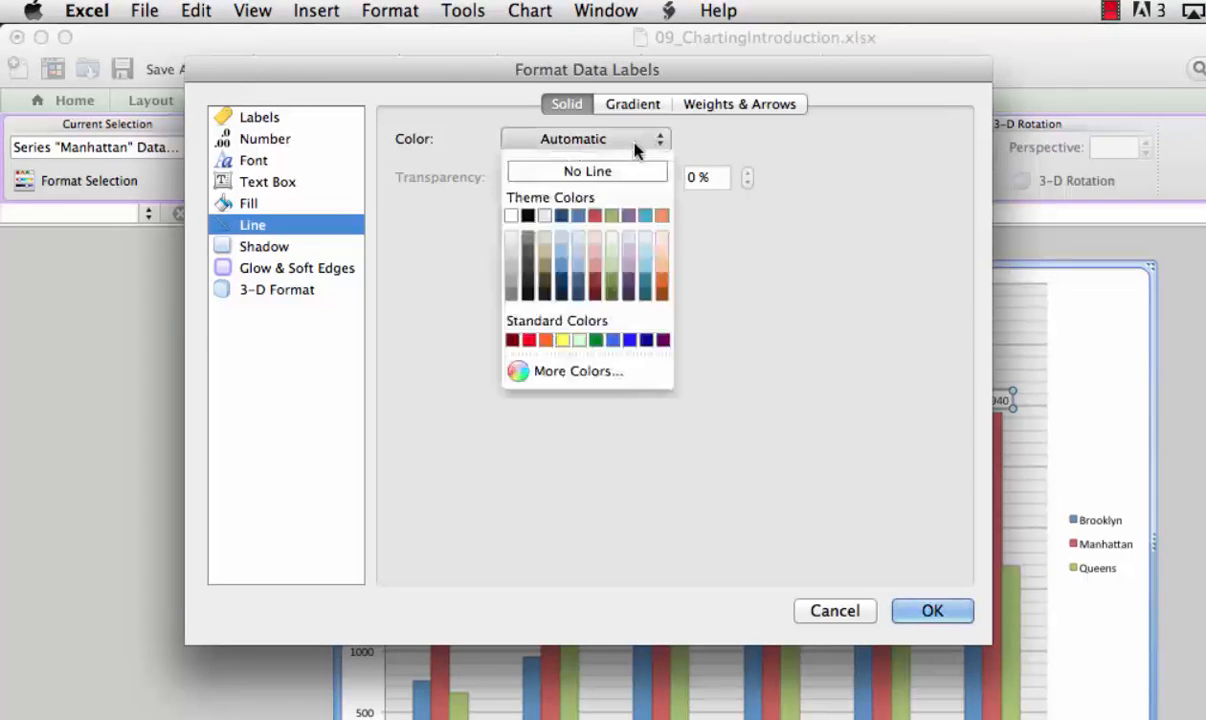
pyautogui.click(595, 216)
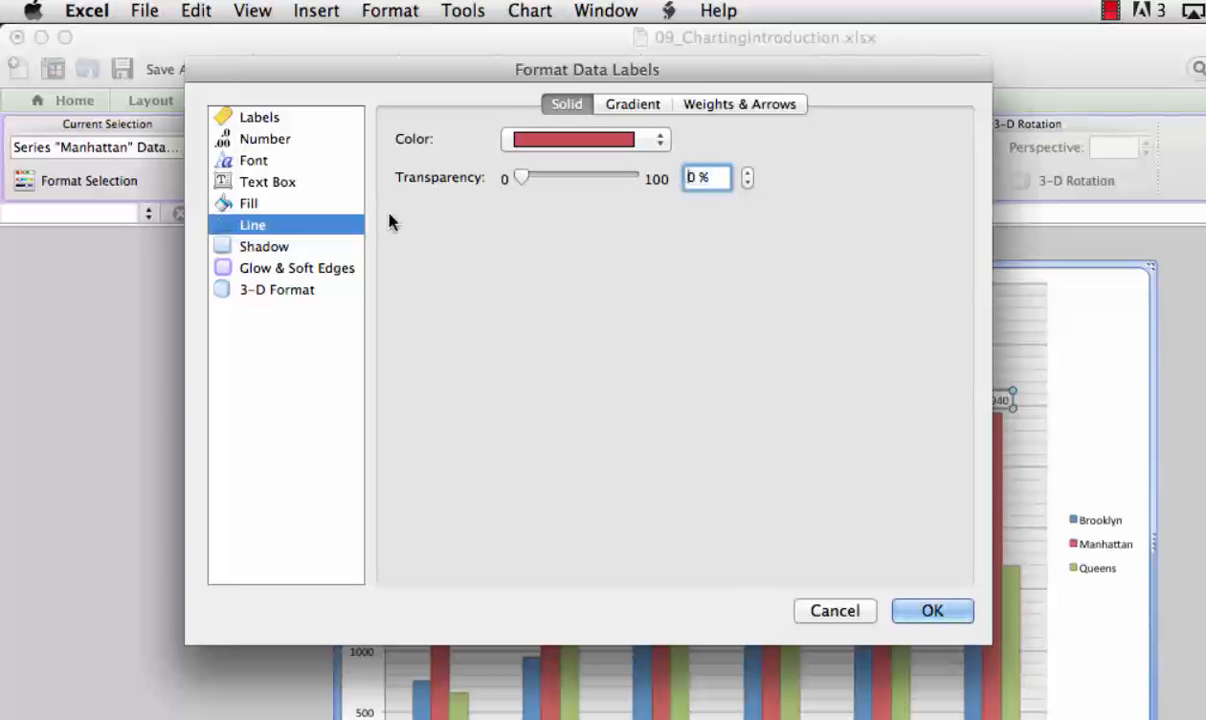
# Step: Turn on an outer shadow for the Manhattan data labels, apply the formatting and deselect the chart
pyautogui.click(284, 249)
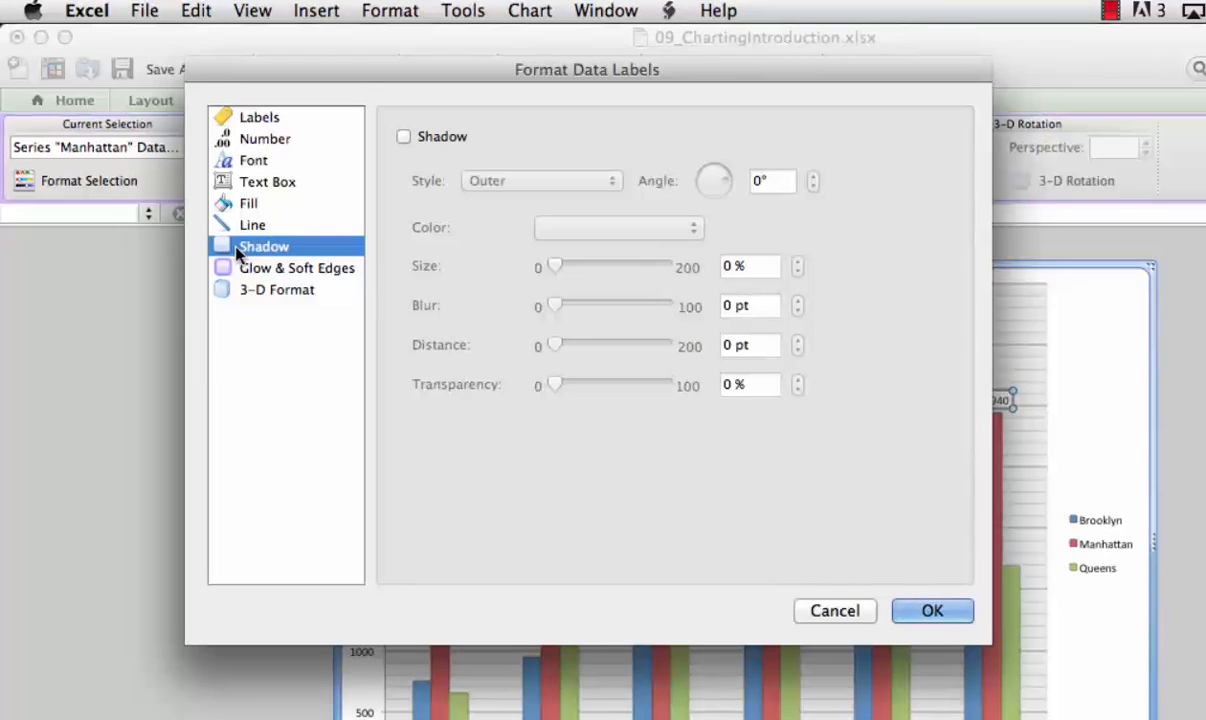
pyautogui.click(403, 136)
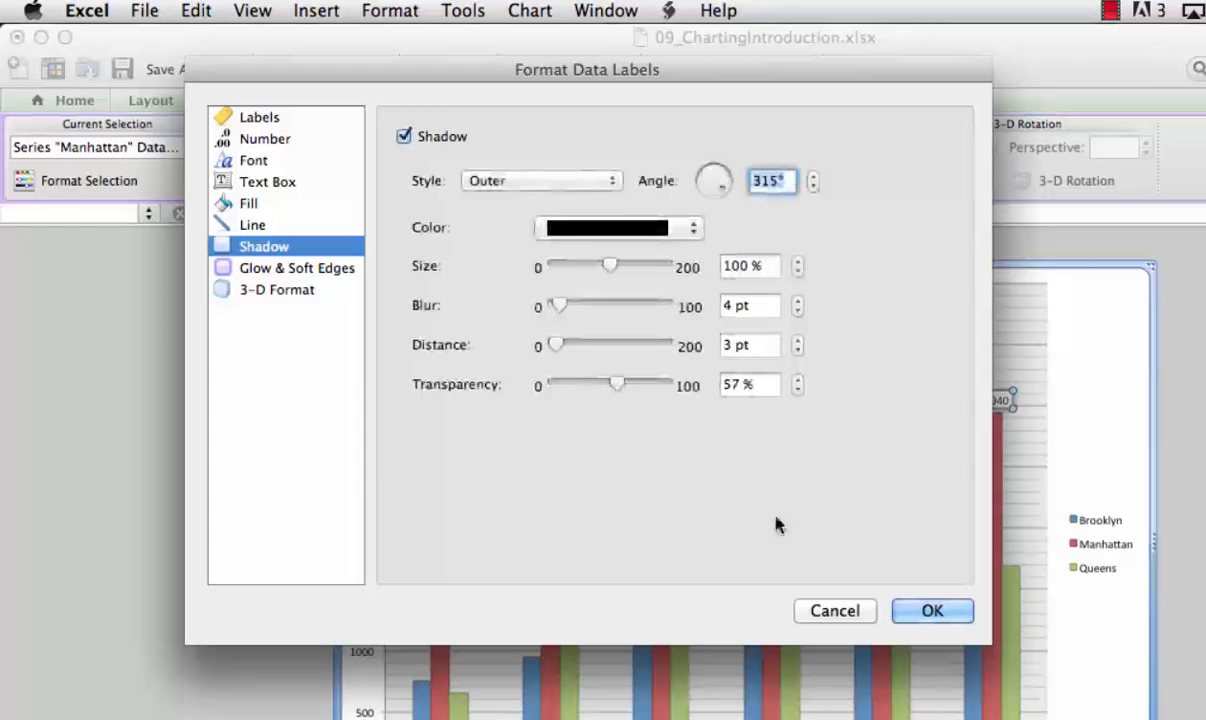
pyautogui.click(932, 612)
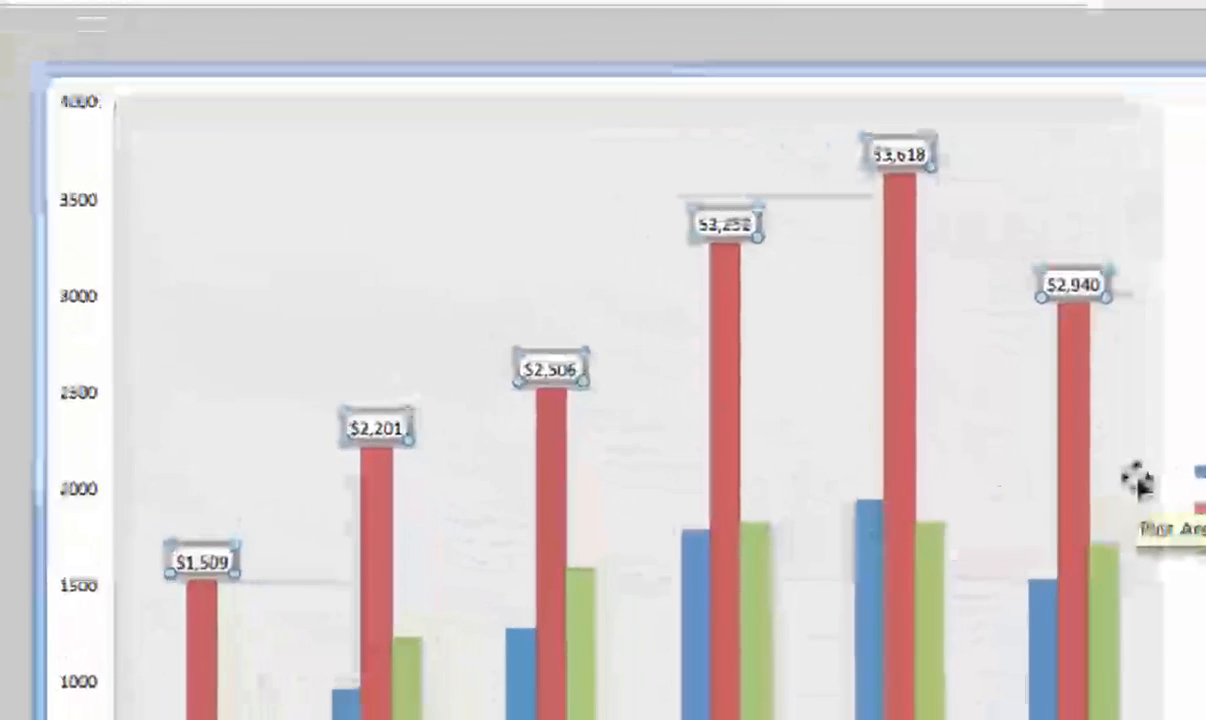
pyautogui.press('Escape')
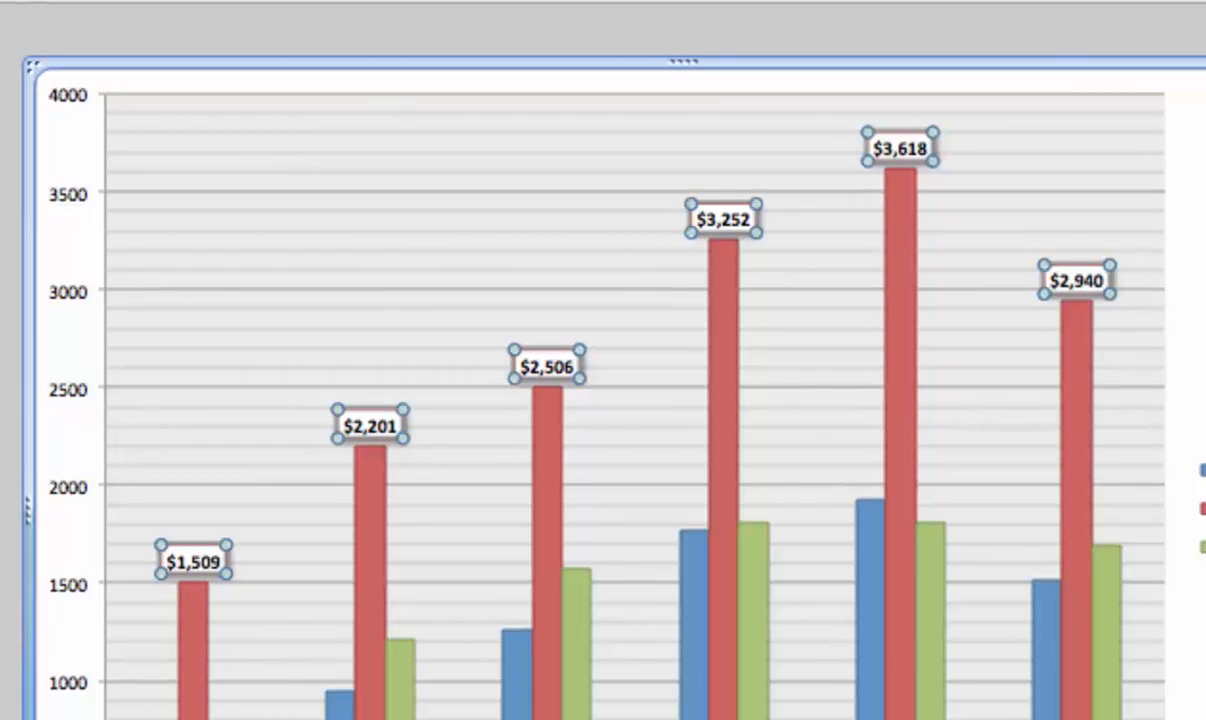
pyautogui.press('Escape')
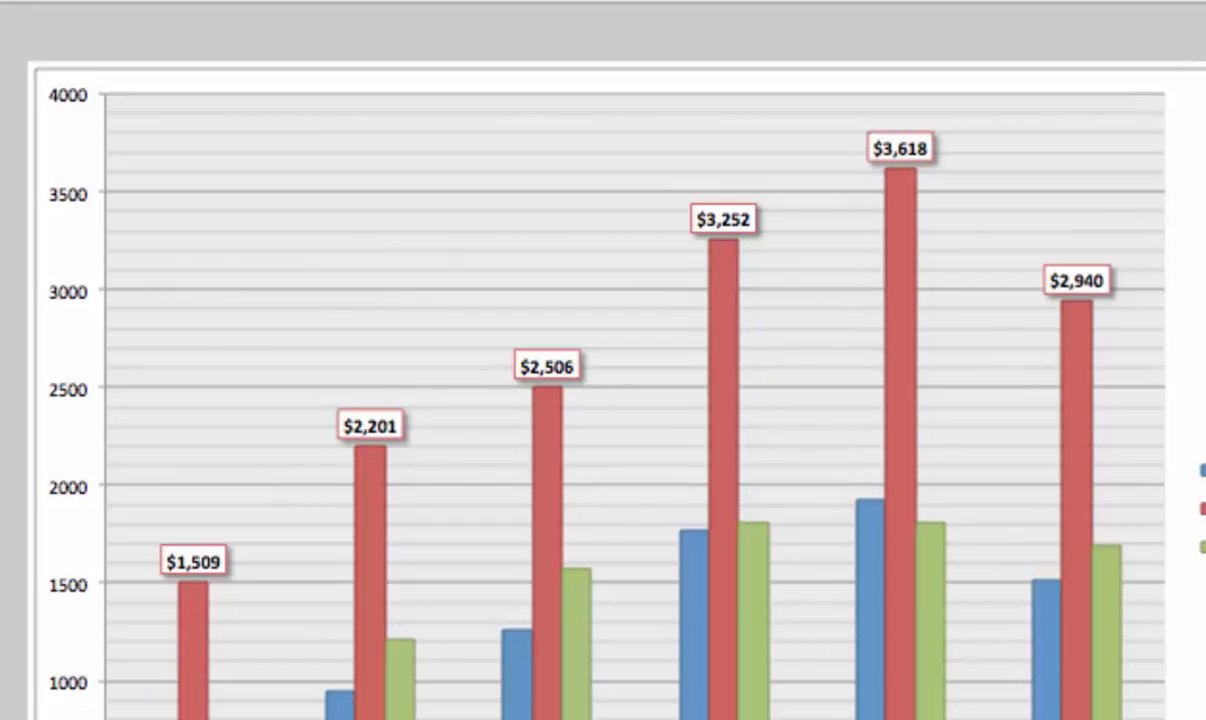
# Step: Delete the Manhattan data labels individually, keeping only the $3,618 label on the tallest column
pyautogui.moveTo(1071, 350)
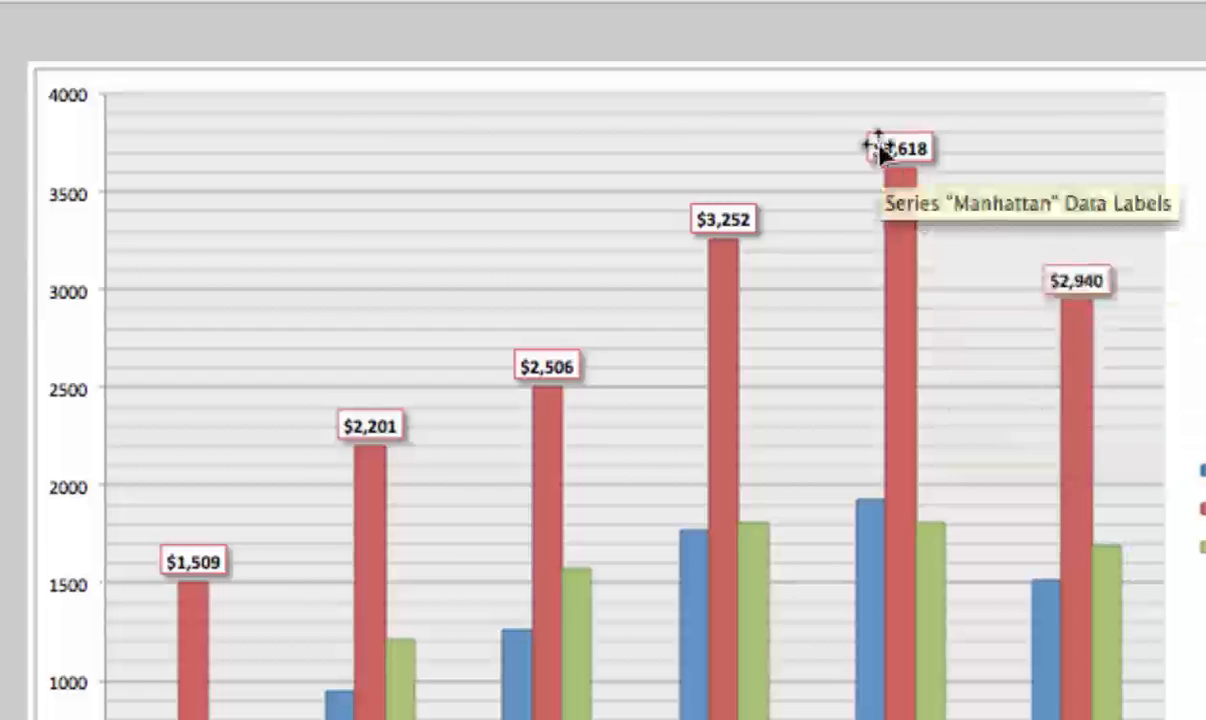
pyautogui.moveTo(900, 178)
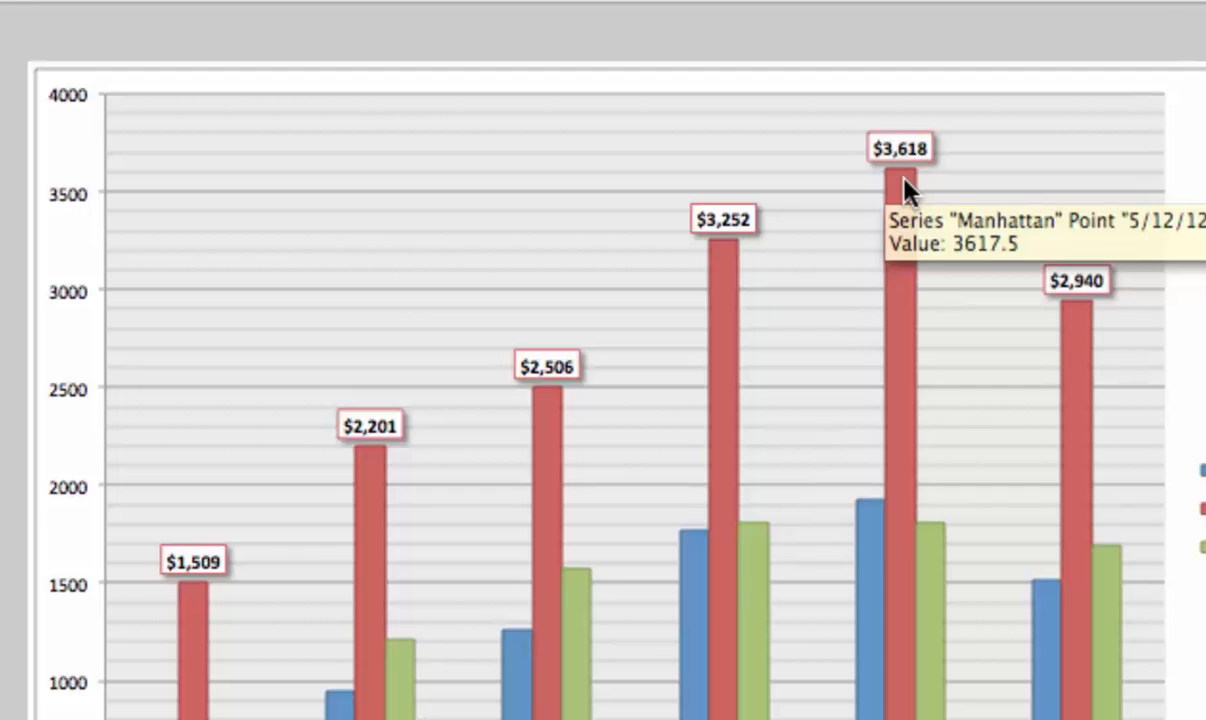
pyautogui.click(757, 230)
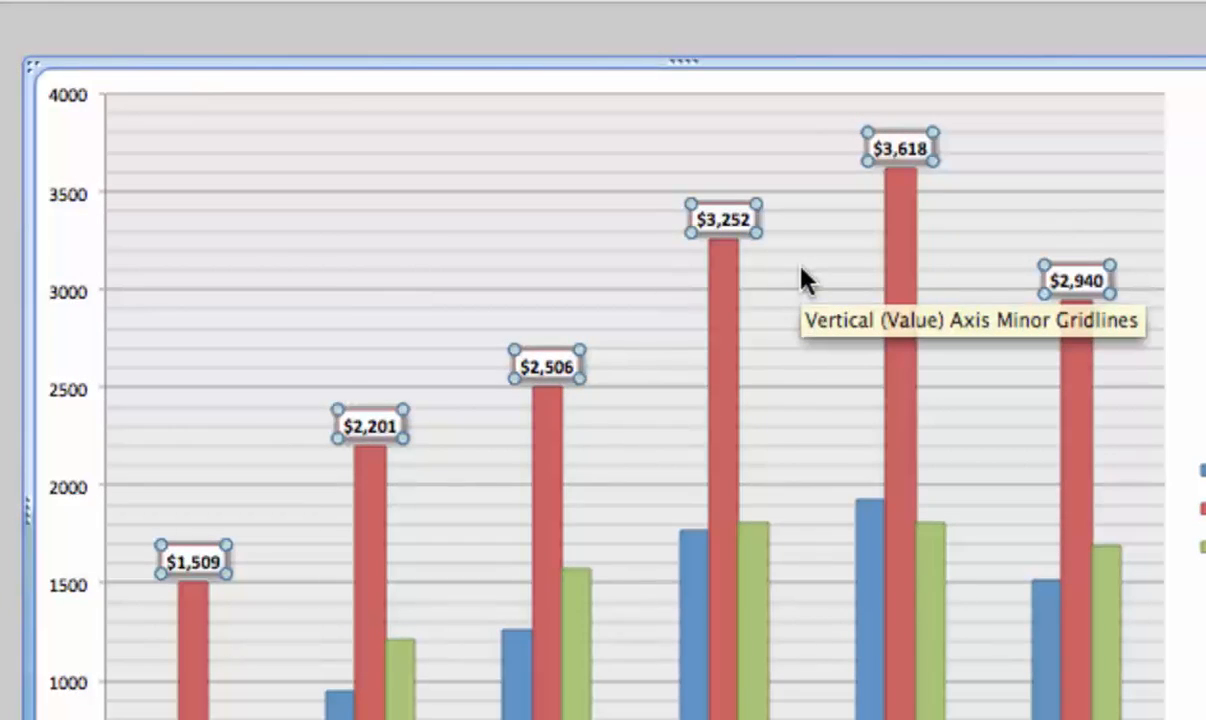
pyautogui.click(214, 563)
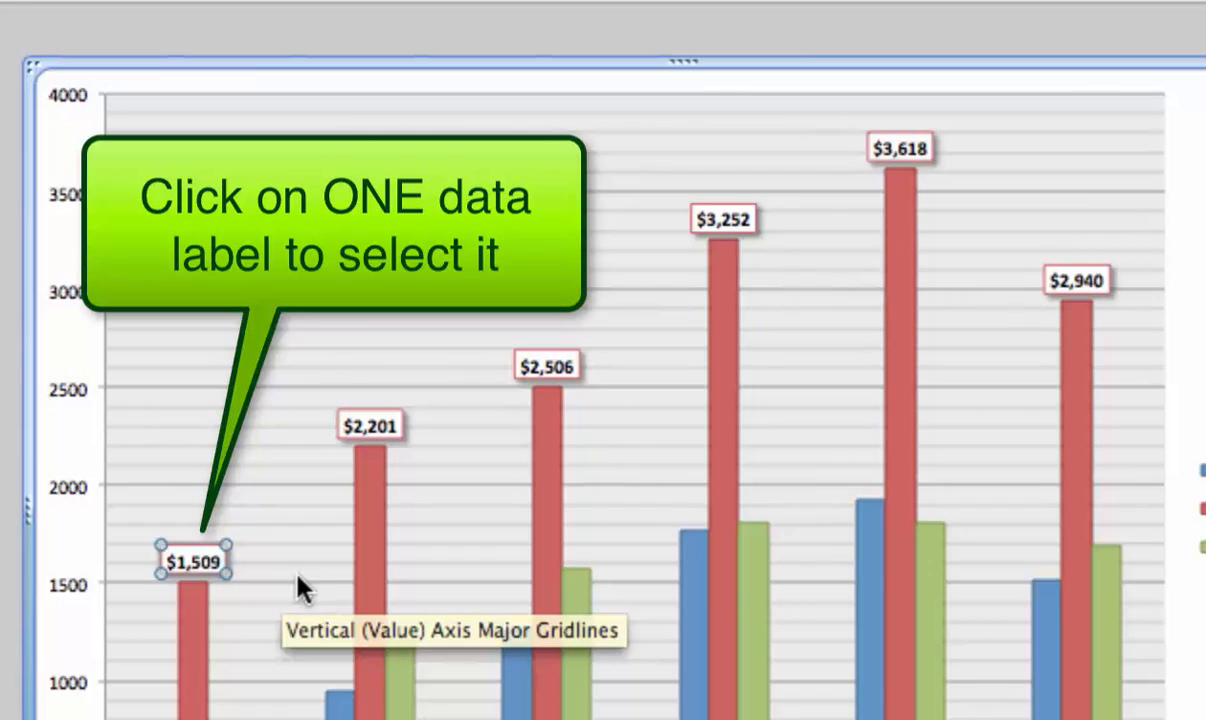
pyautogui.press('Delete')
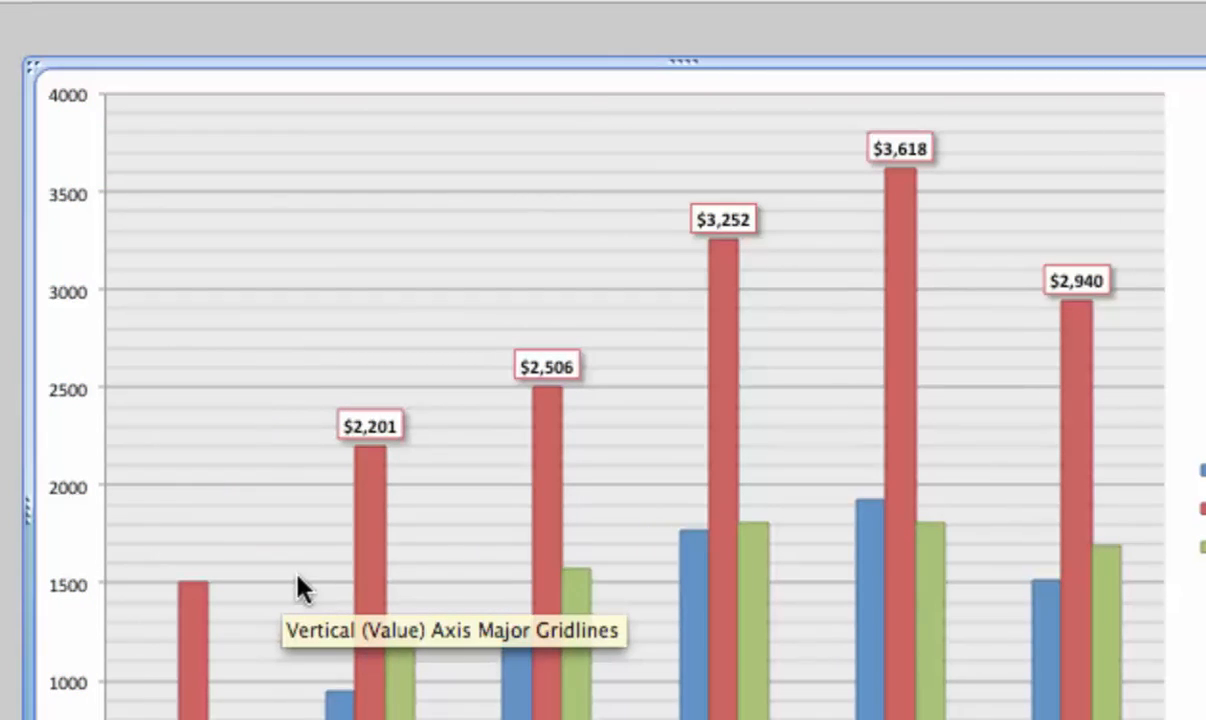
pyautogui.click(352, 427)
pyautogui.click(355, 425)
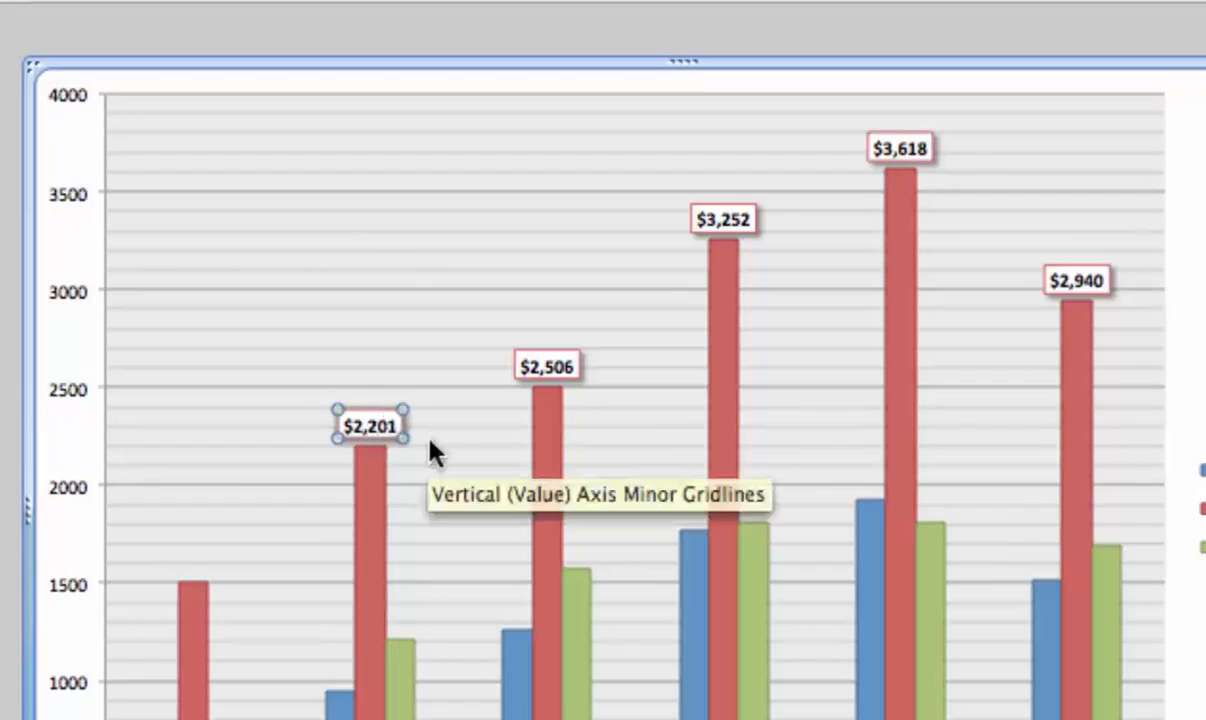
pyautogui.press('Delete')
pyautogui.click(538, 367)
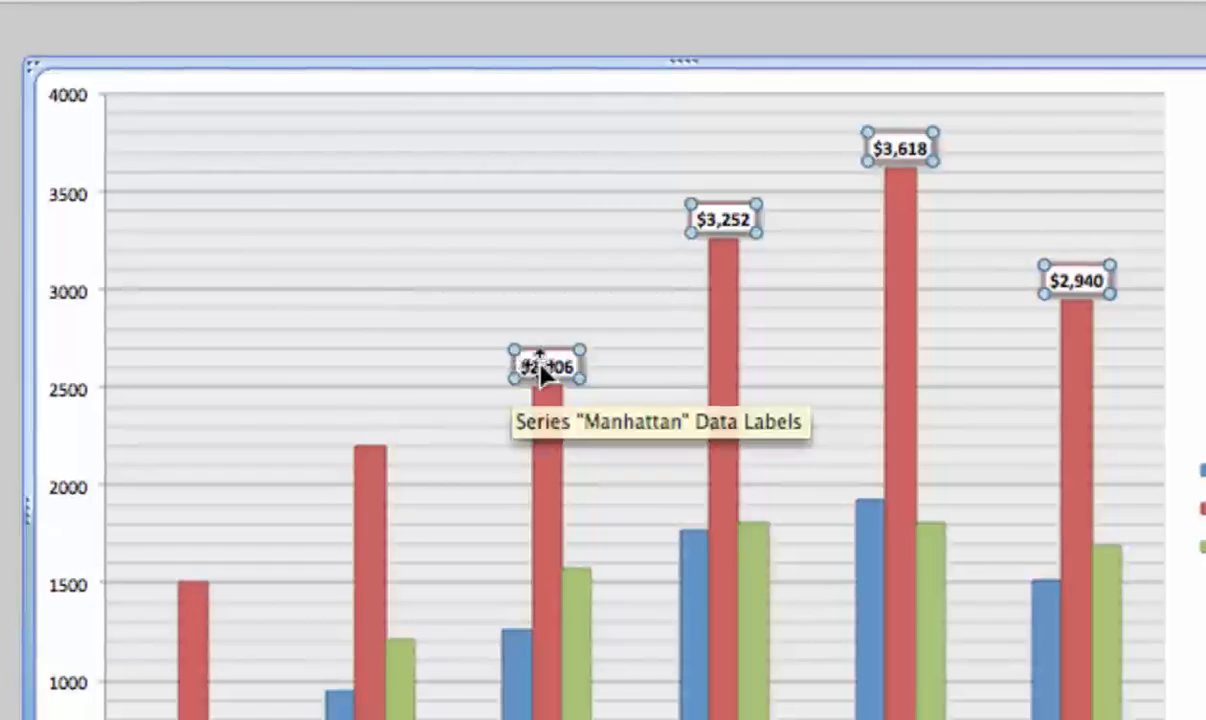
pyautogui.click(540, 368)
pyautogui.press('Delete')
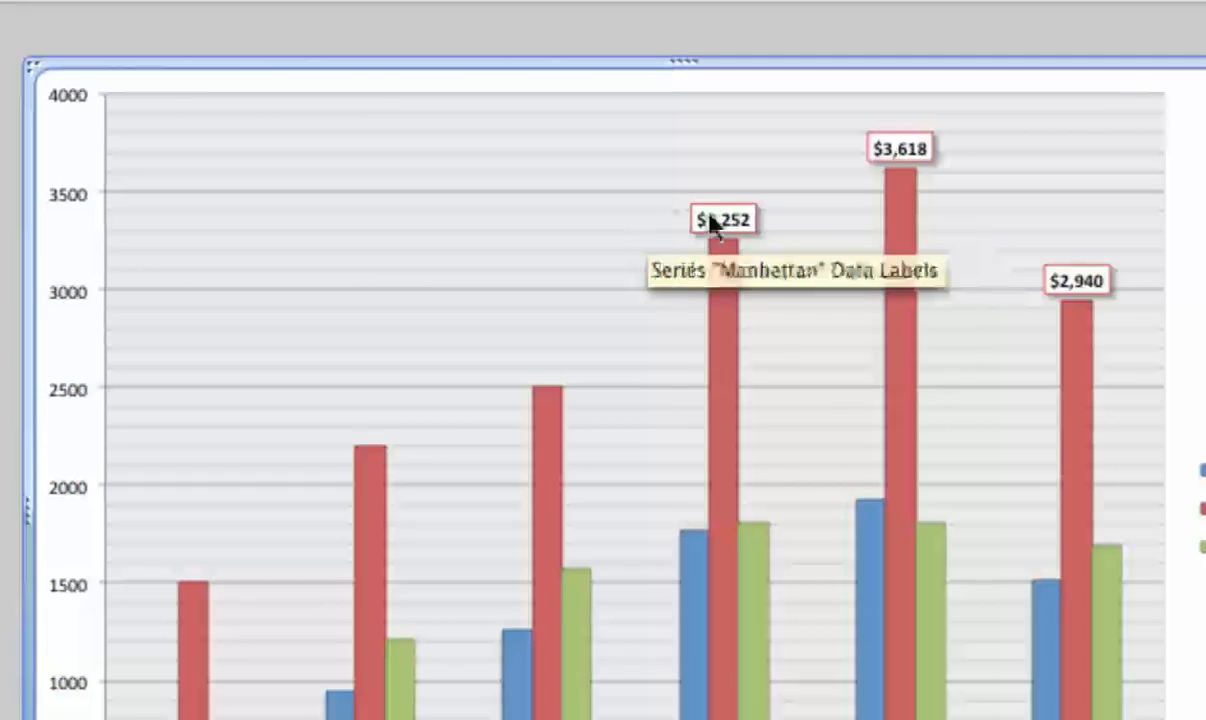
pyautogui.click(726, 211)
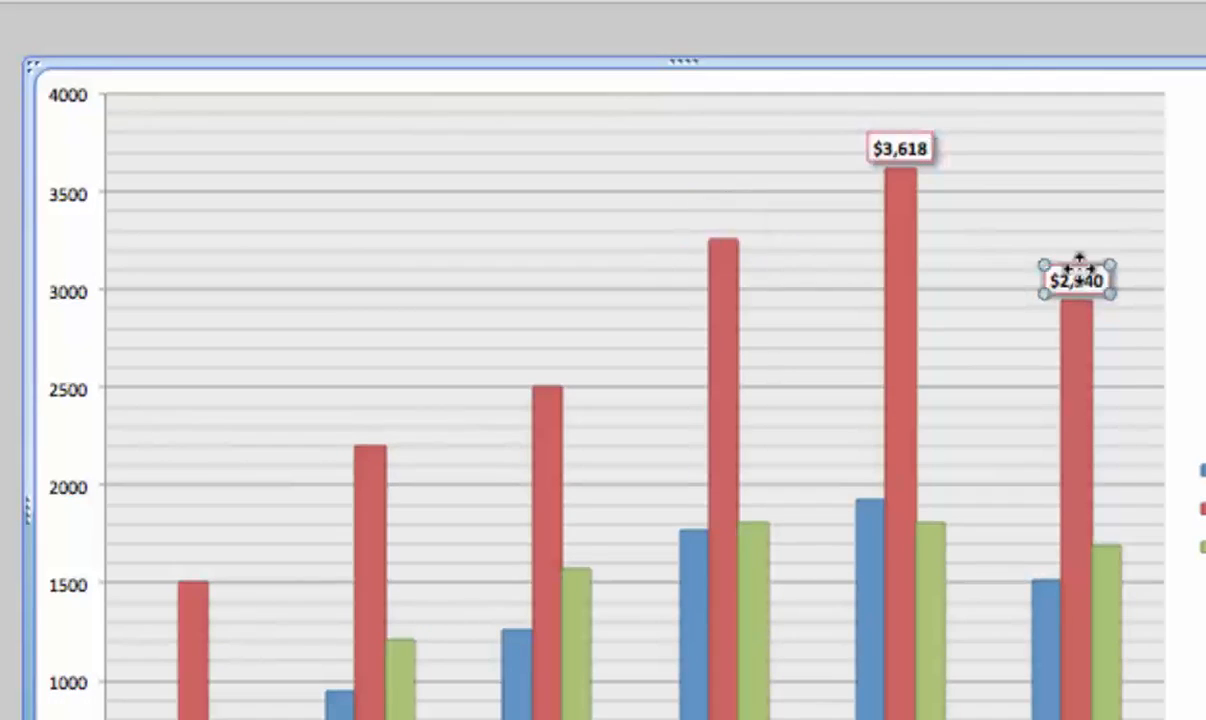
pyautogui.press('Delete')
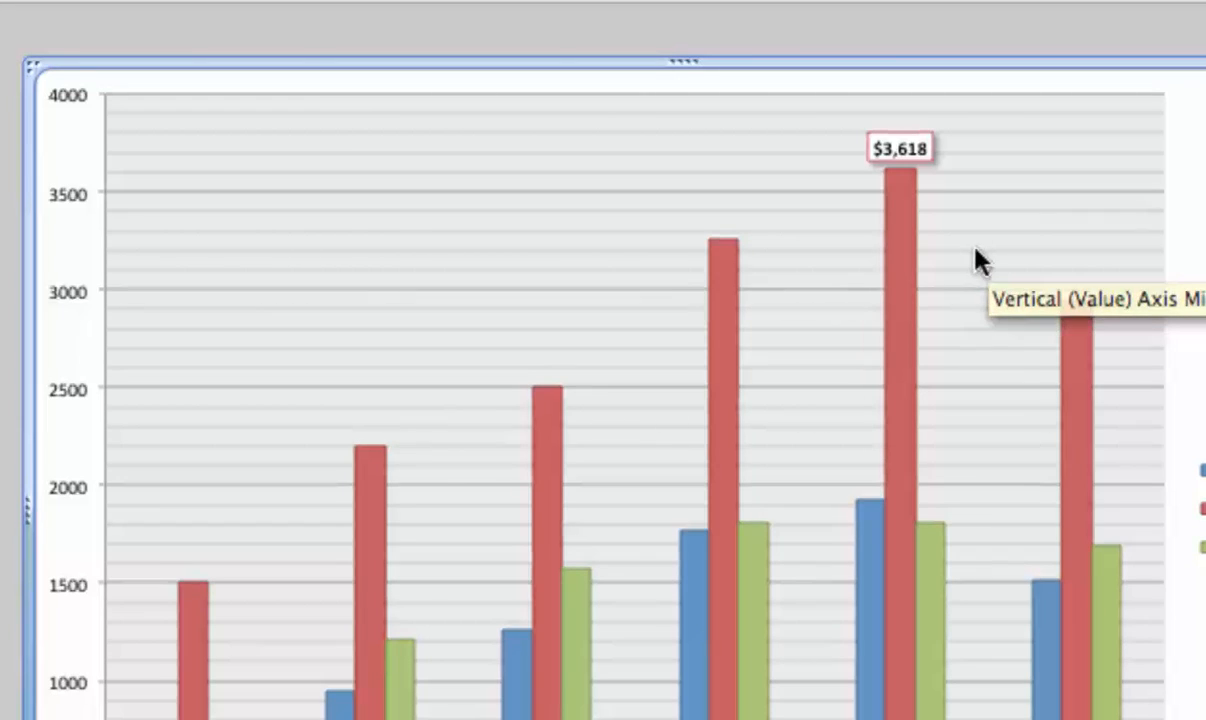
# Step: Delete the $3,618 label, and add an Outside End data label to only the tallest Manhattan column
pyautogui.click(907, 152)
pyautogui.press('Delete')
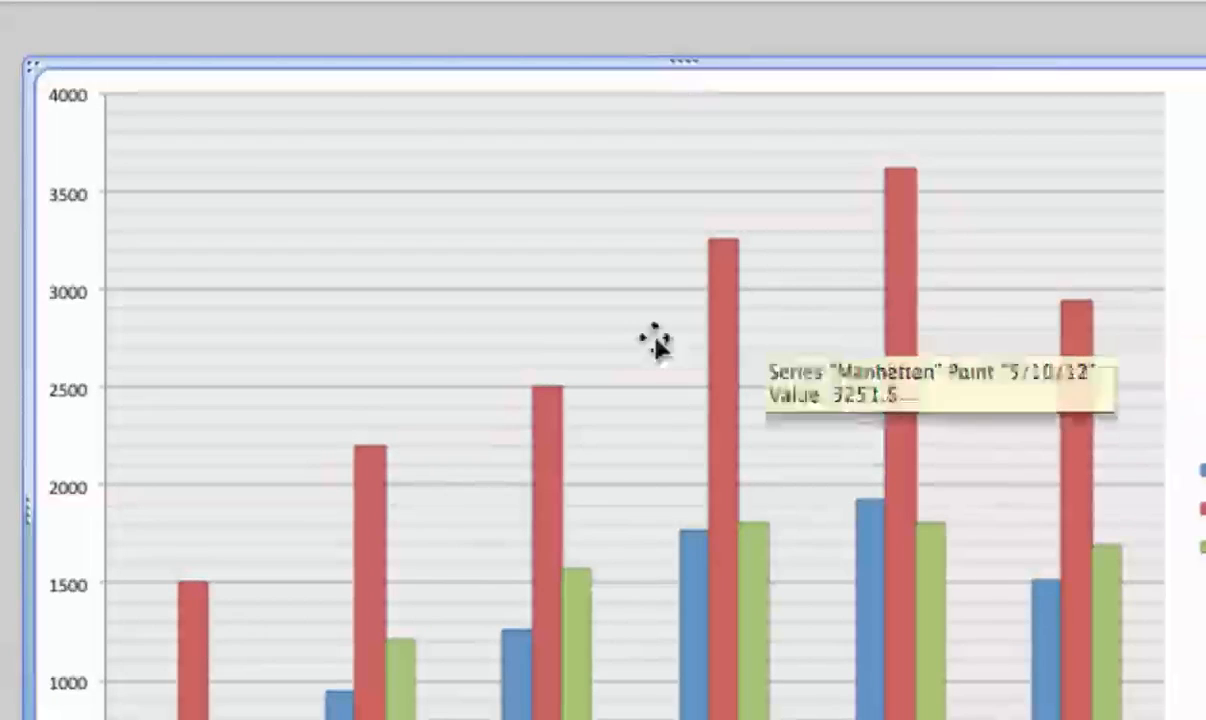
pyautogui.click(897, 315)
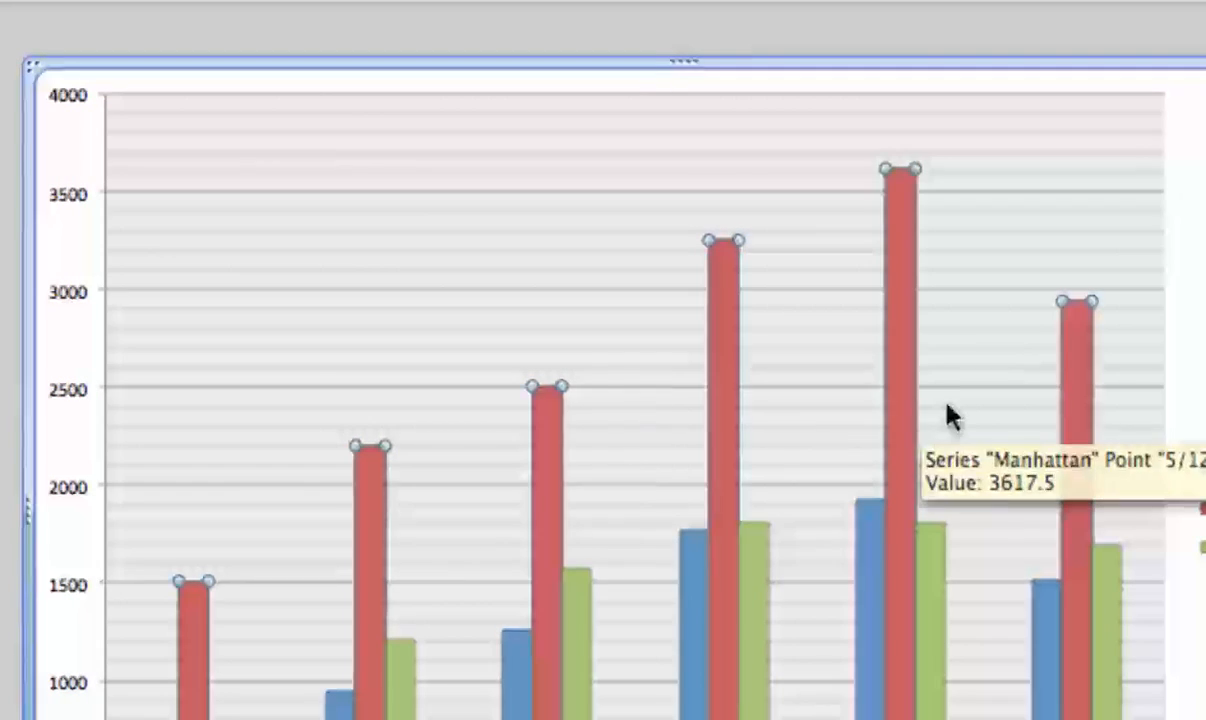
pyautogui.click(905, 268)
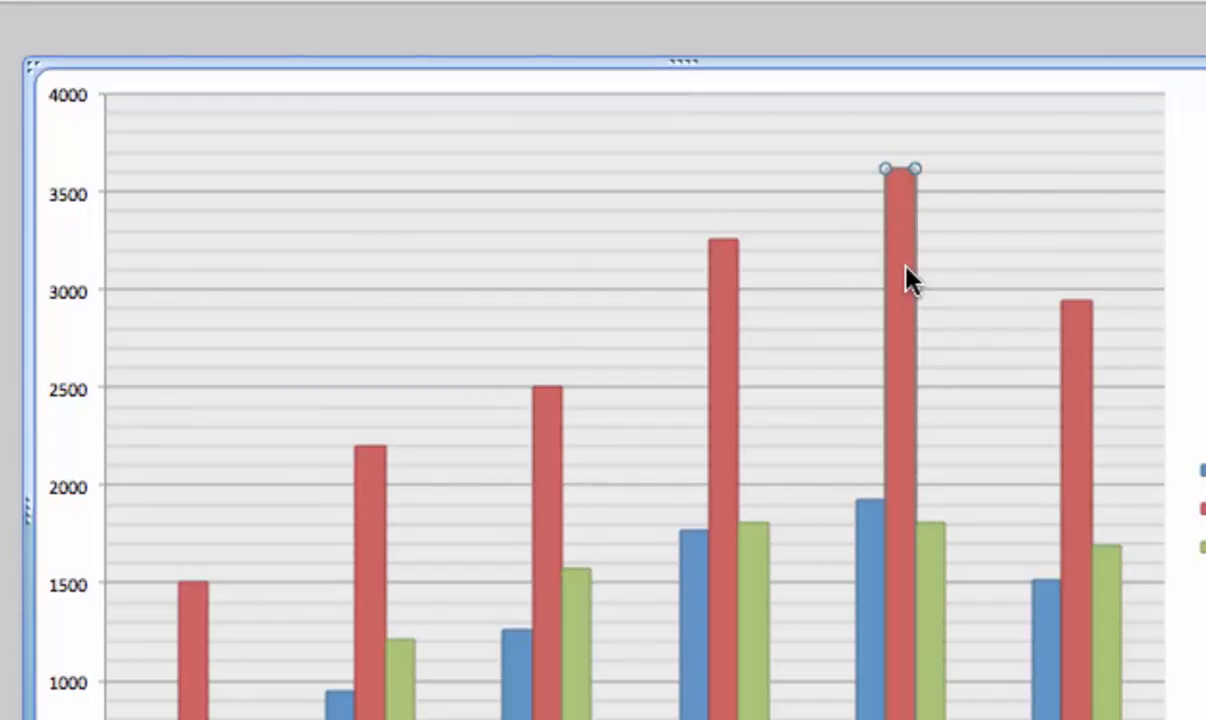
pyautogui.moveTo(895, 205)
pyautogui.click(180, 1)
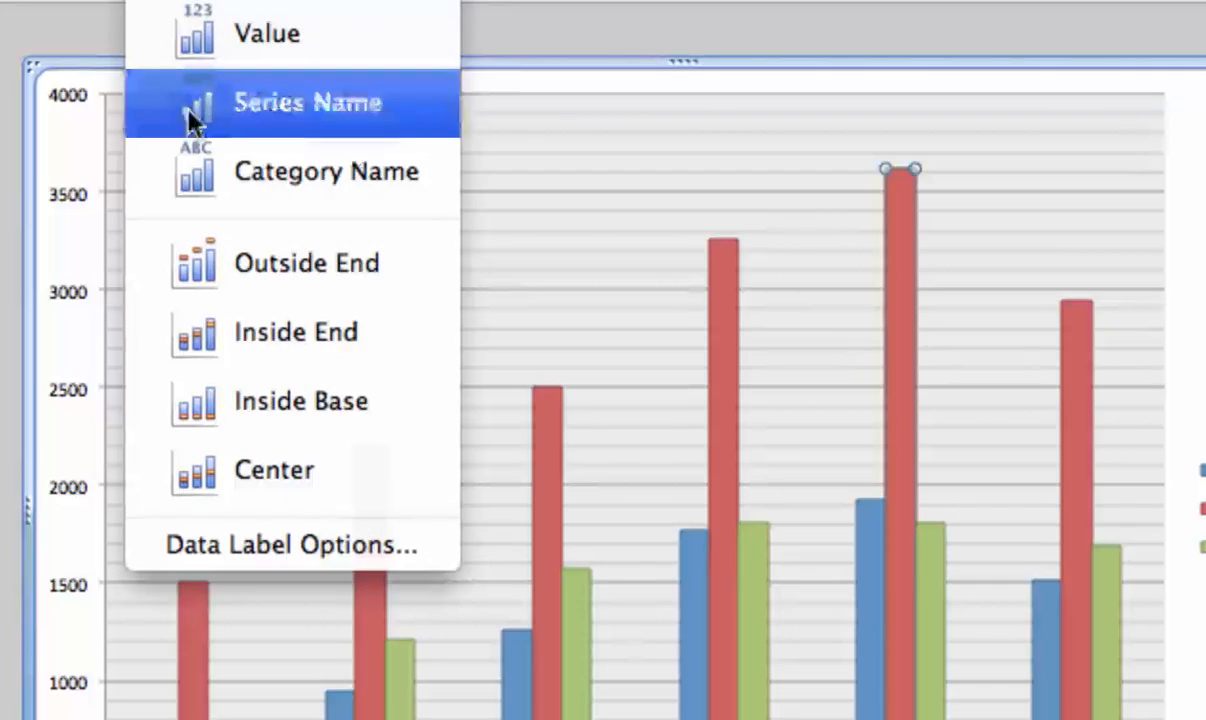
pyautogui.click(212, 263)
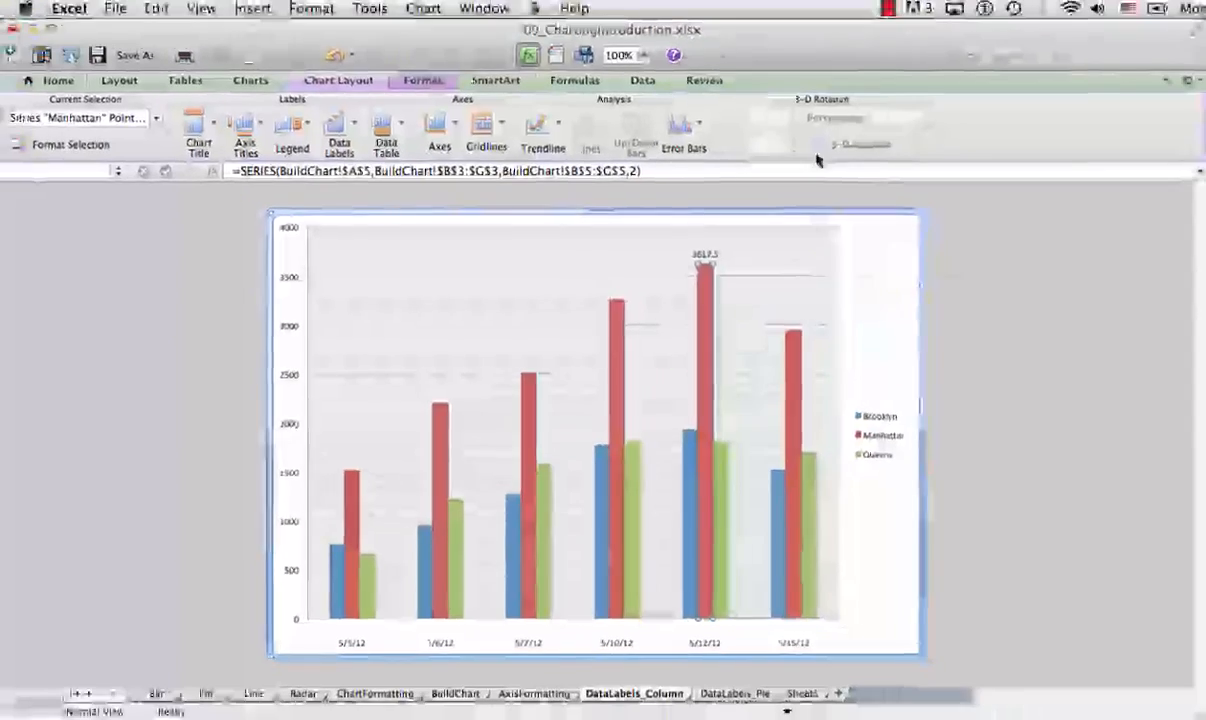
# Step: On the DataLabels_Pie sheet, add data labels to the pie chart at the Best Fit position
pyautogui.click(757, 698)
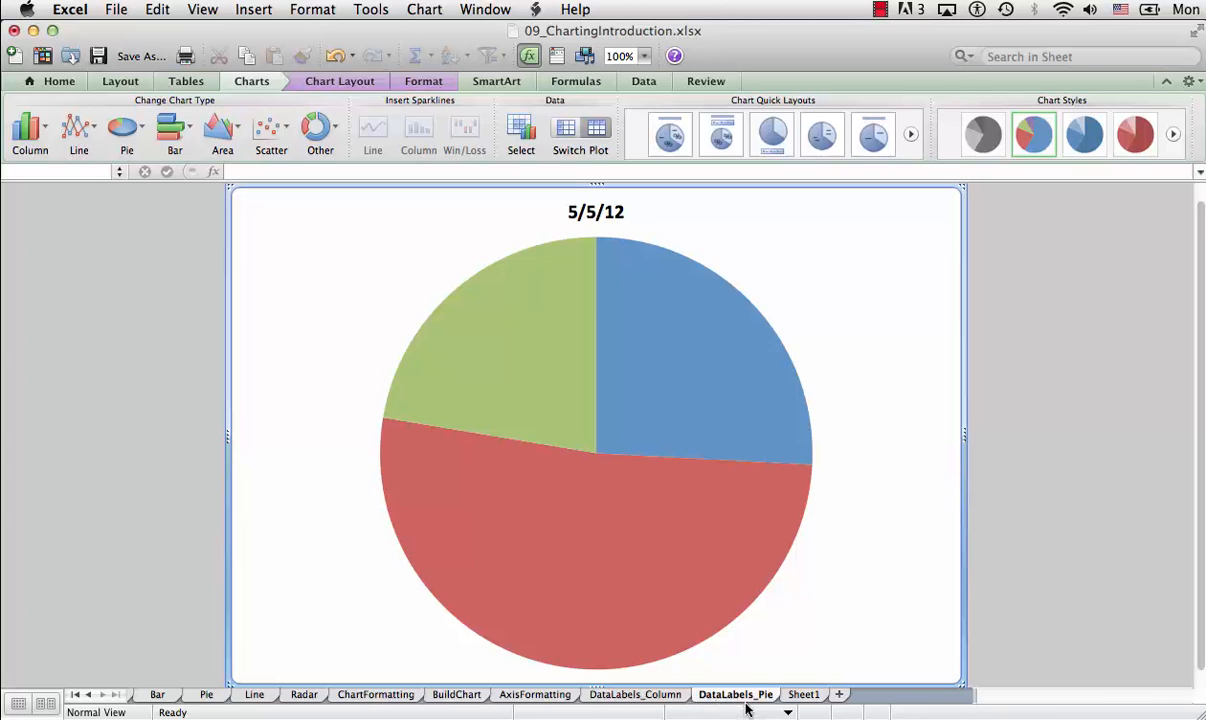
pyautogui.moveTo(767, 593)
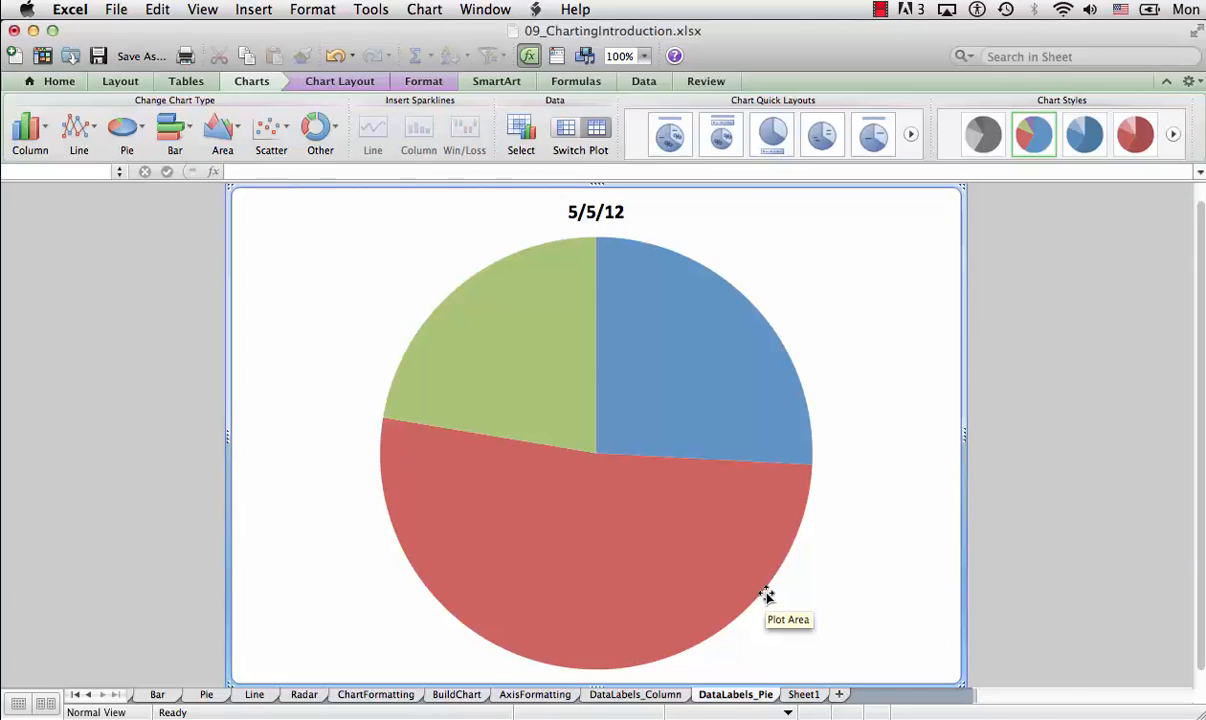
pyautogui.moveTo(649, 272)
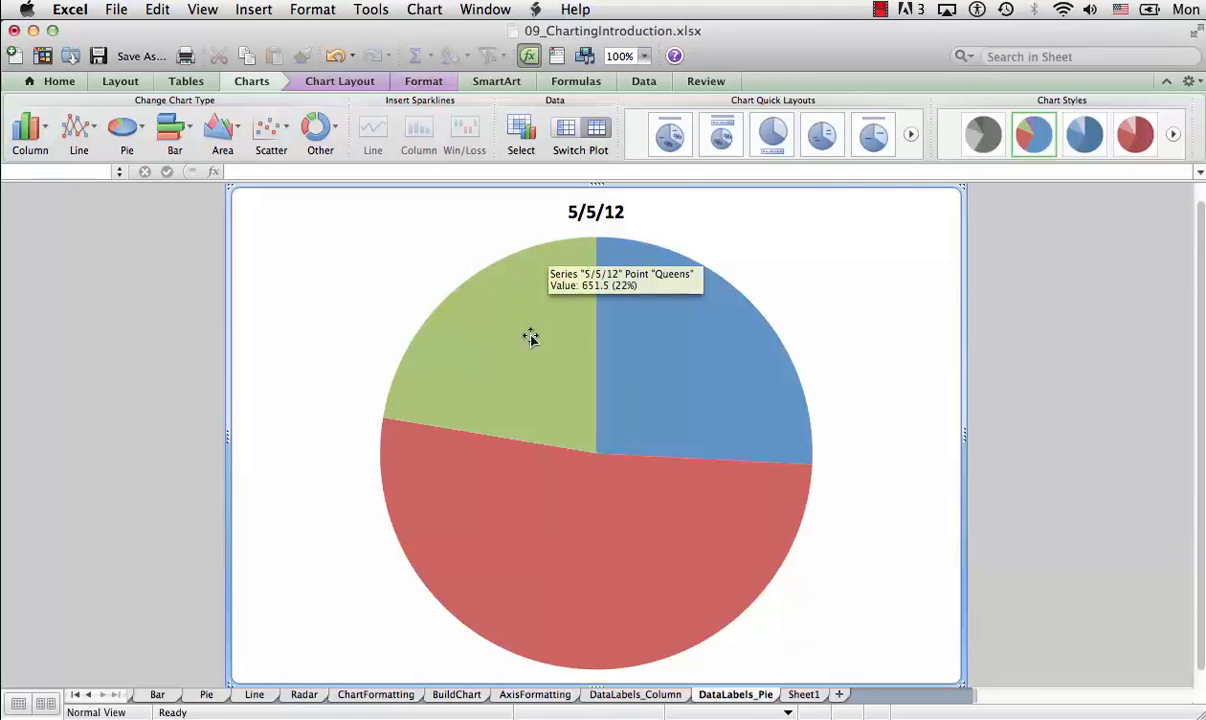
pyautogui.moveTo(691, 429)
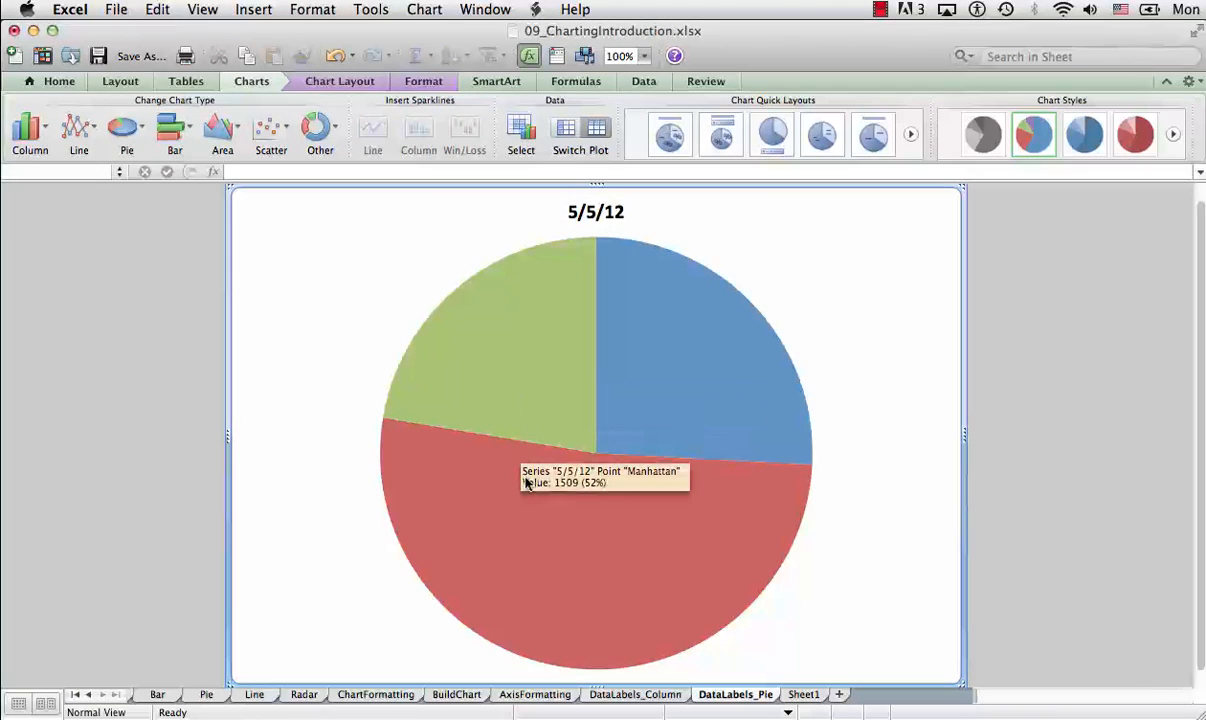
pyautogui.moveTo(515, 411)
pyautogui.moveTo(668, 527)
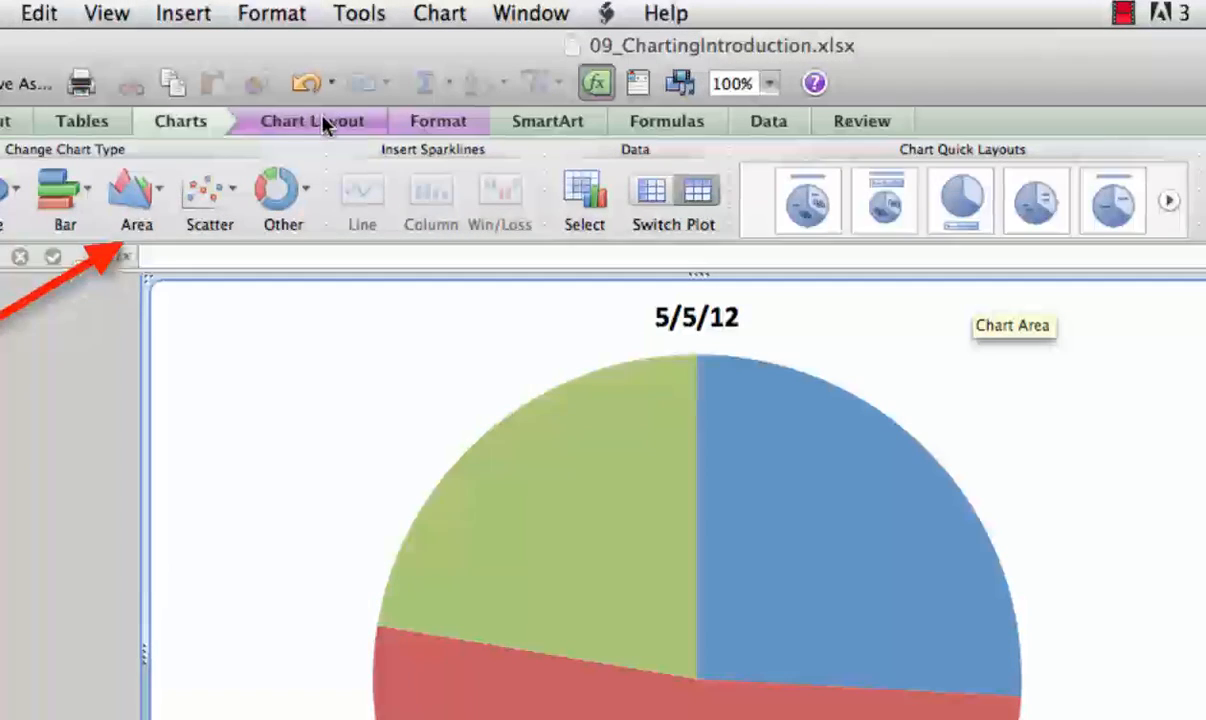
pyautogui.click(322, 122)
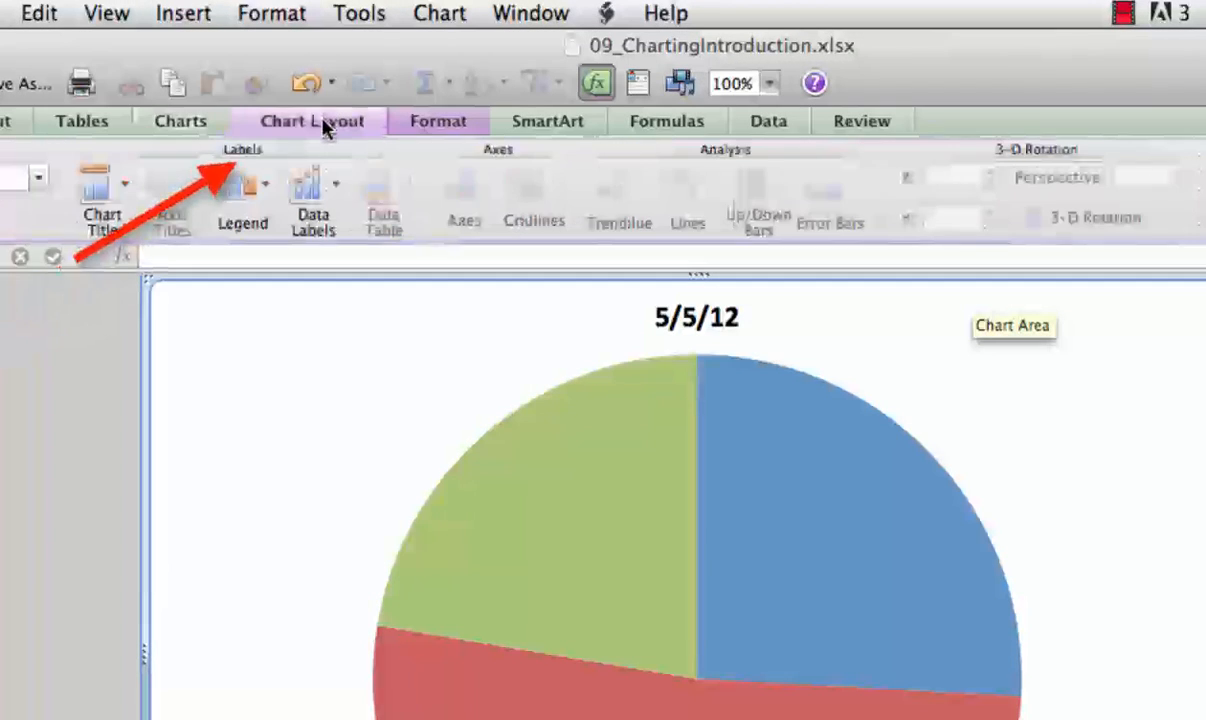
pyautogui.click(329, 205)
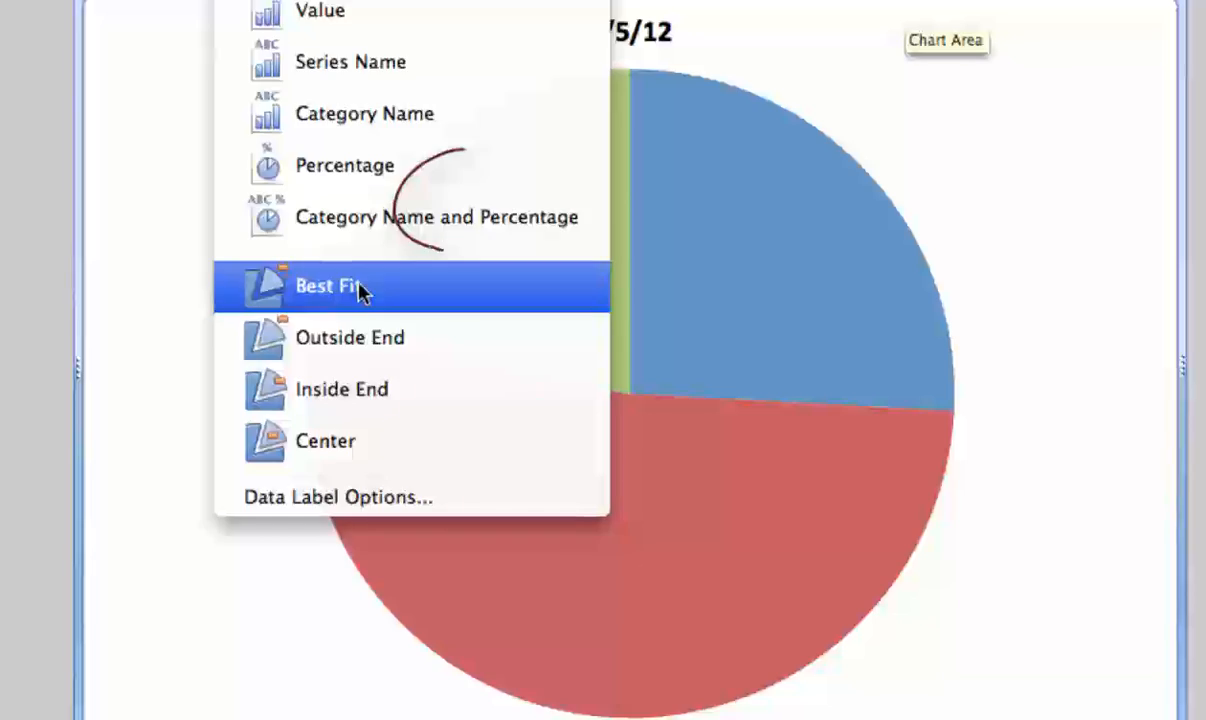
pyautogui.click(426, 575)
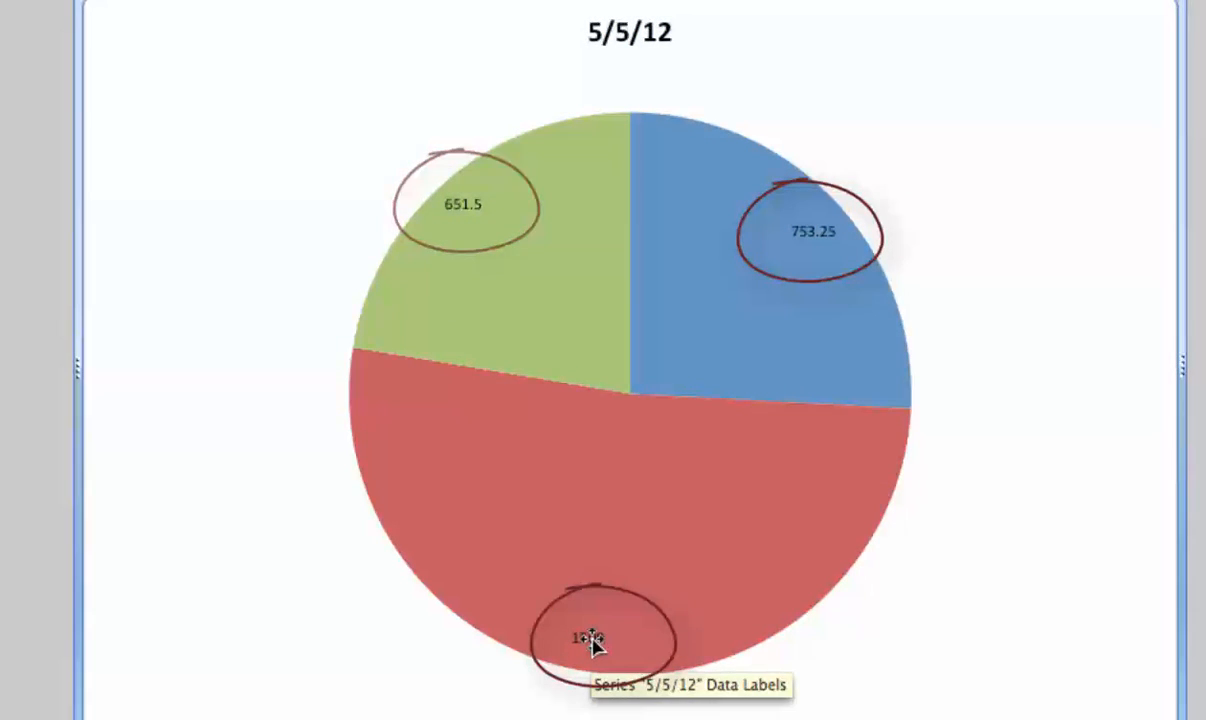
# Step: Select the pie chart's data labels and set their font size to 16 in the data label options
pyautogui.click(460, 207)
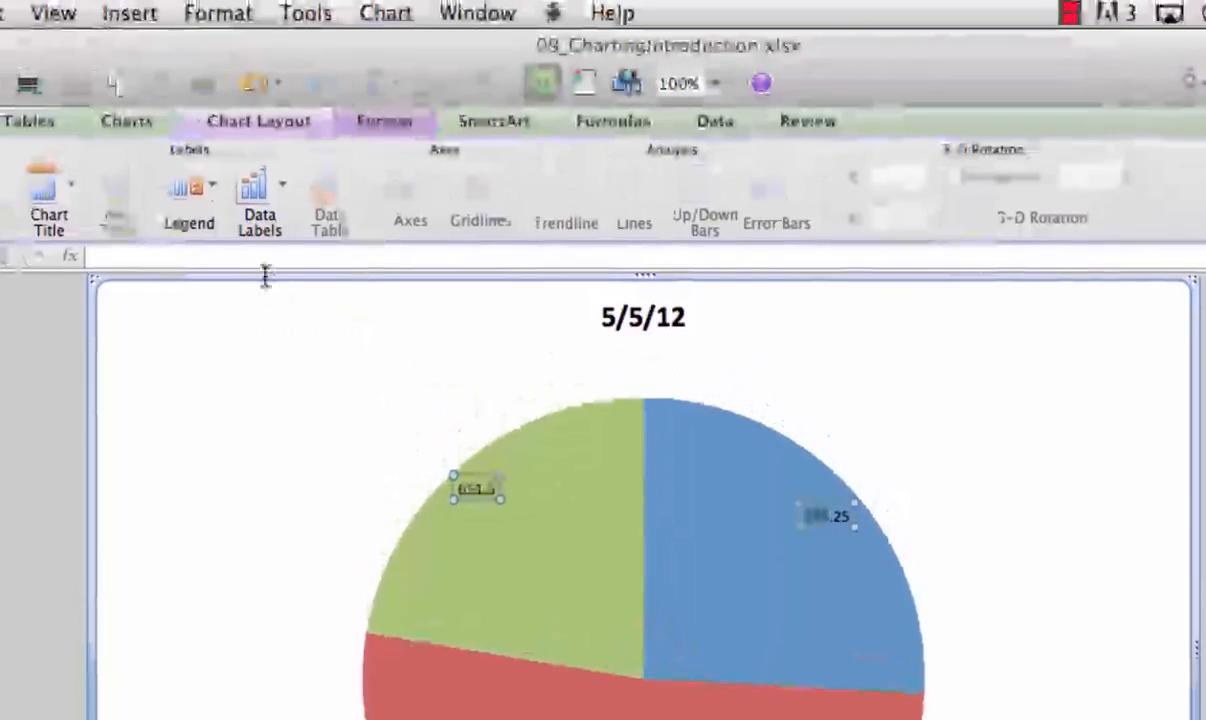
pyautogui.click(262, 198)
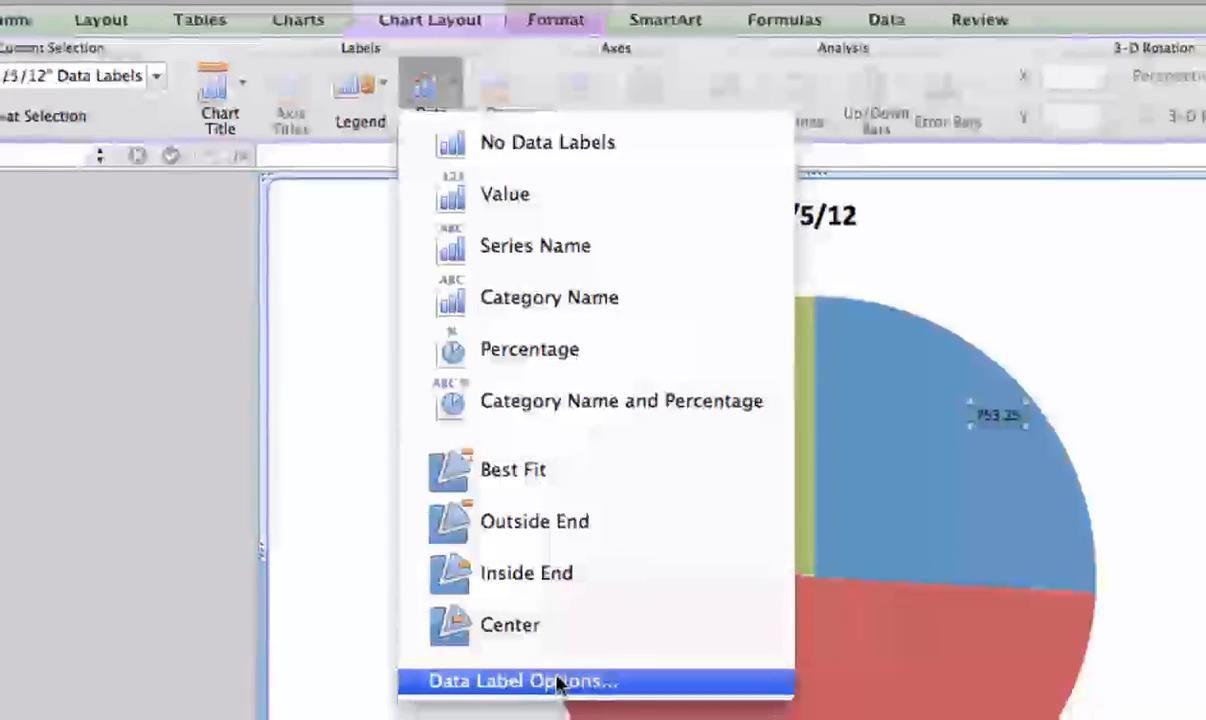
pyautogui.click(558, 681)
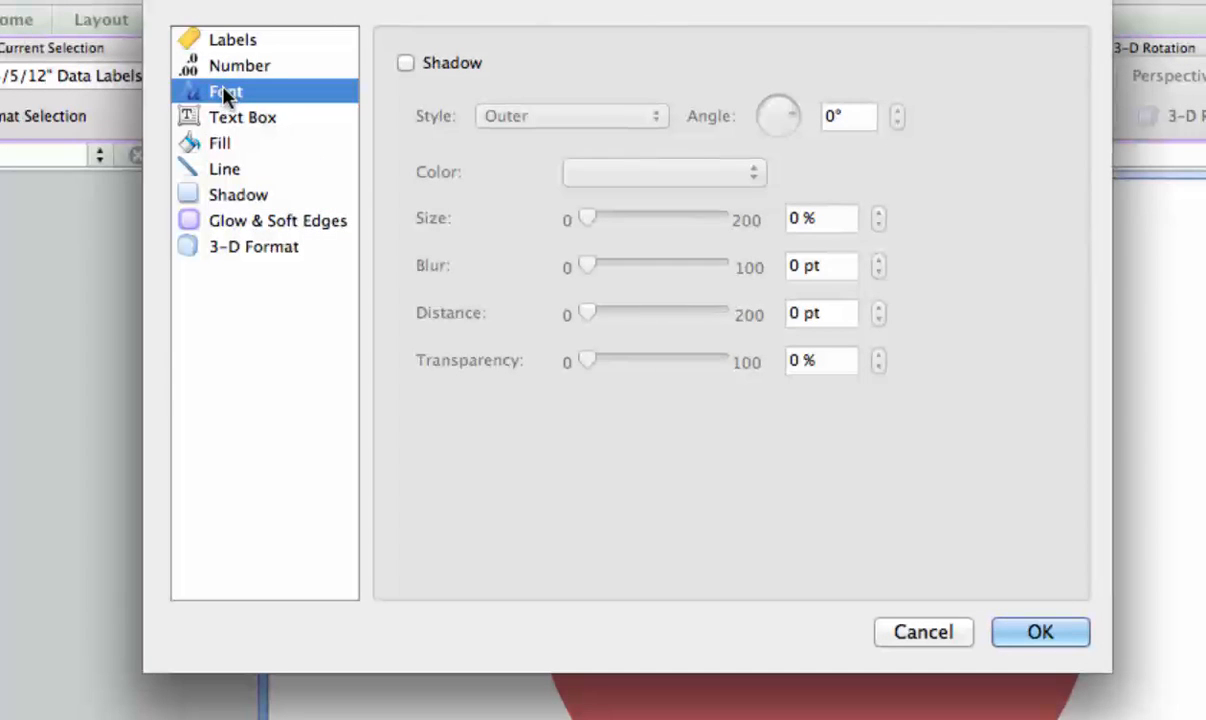
pyautogui.doubleClick(988, 105)
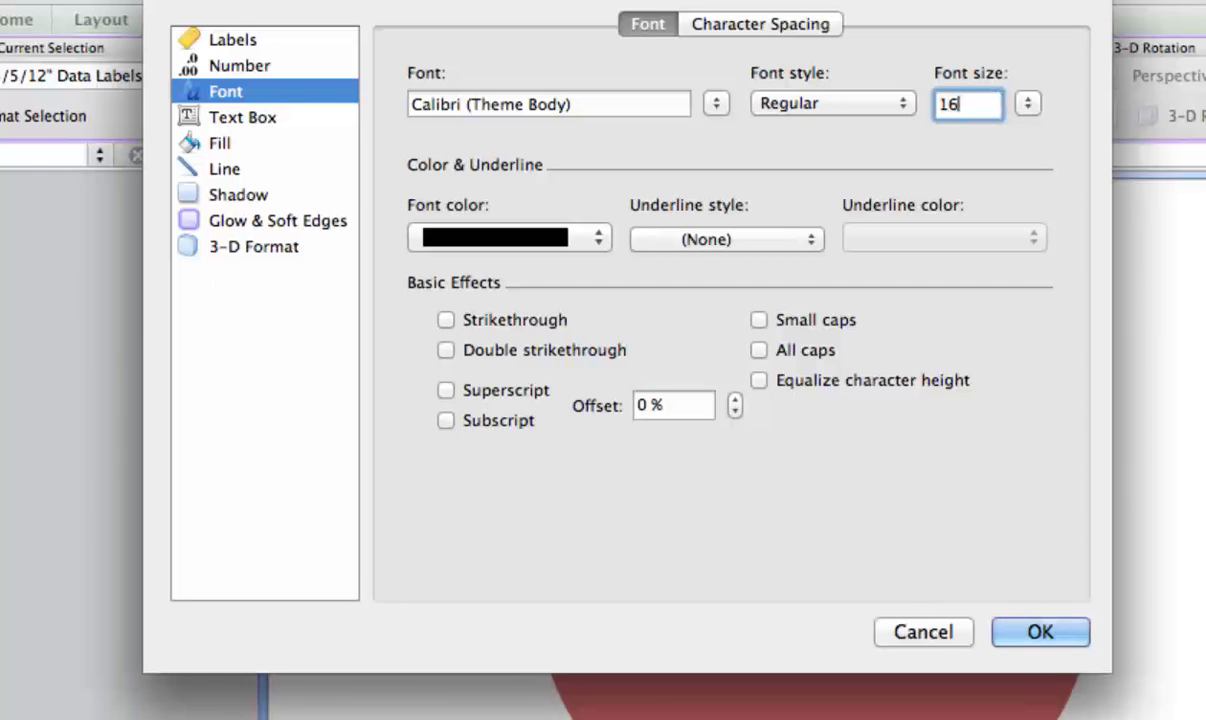
# Step: Include the series name, category name and percentage alongside the value in the pie chart's data labels
pyautogui.click(245, 39)
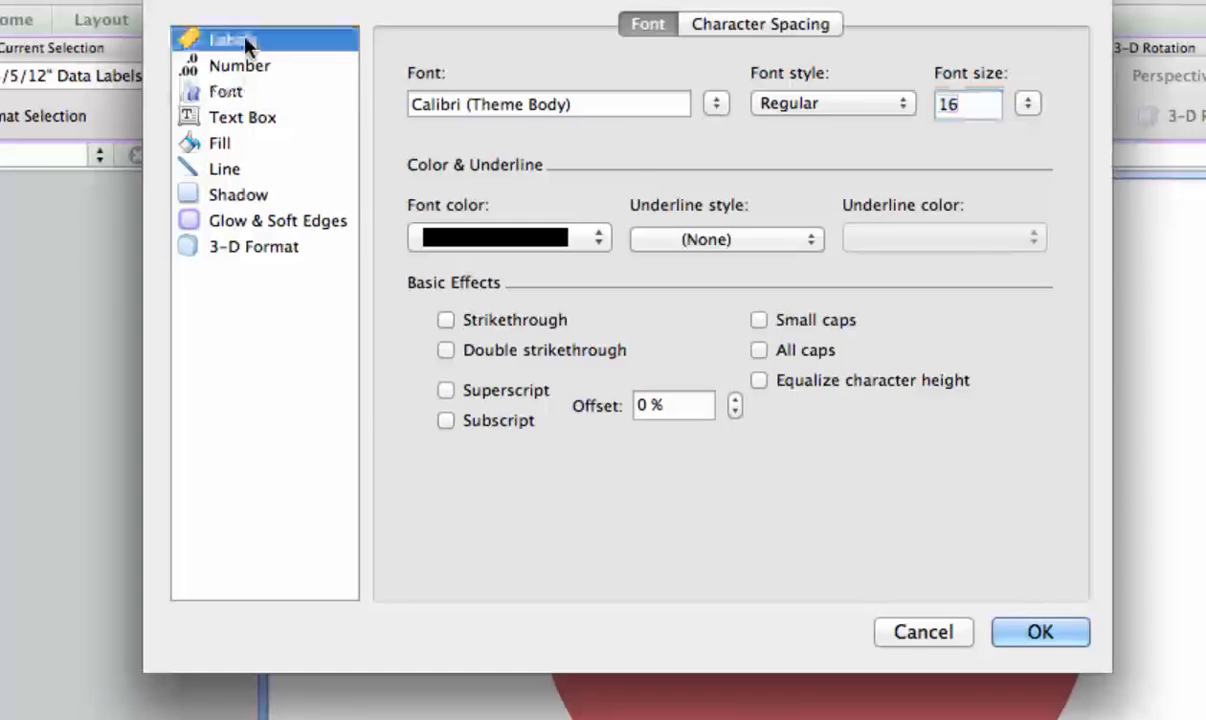
pyautogui.click(433, 106)
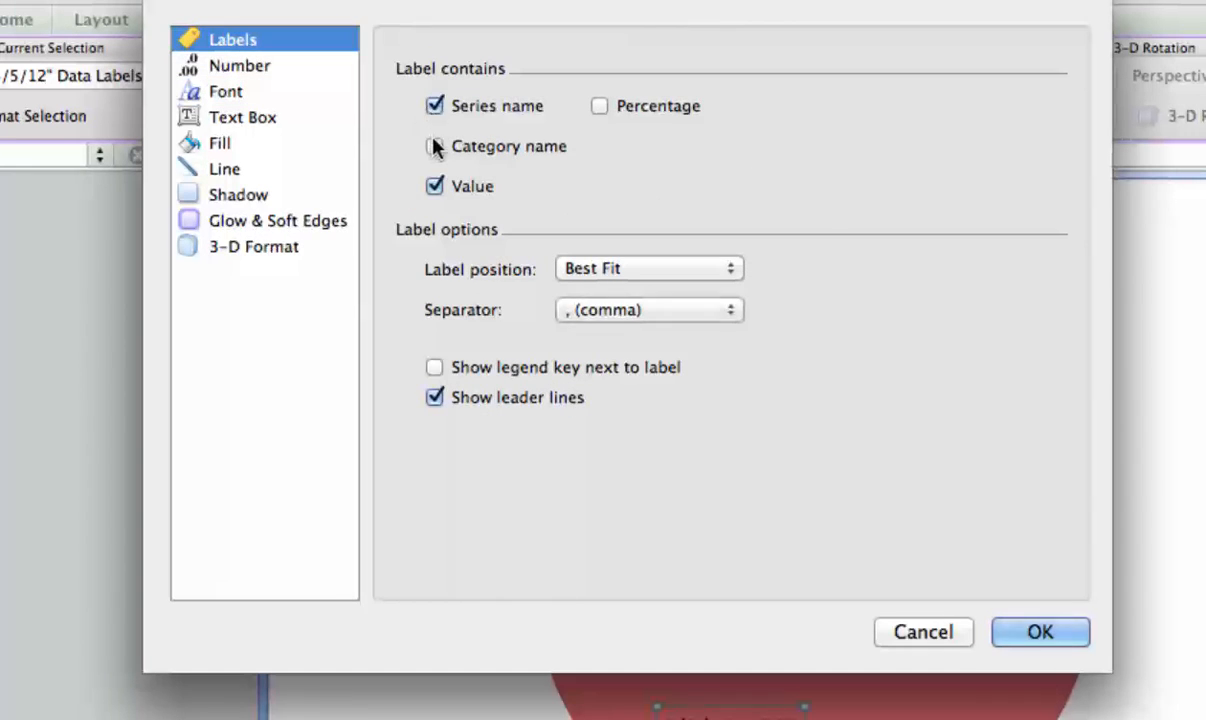
pyautogui.click(435, 146)
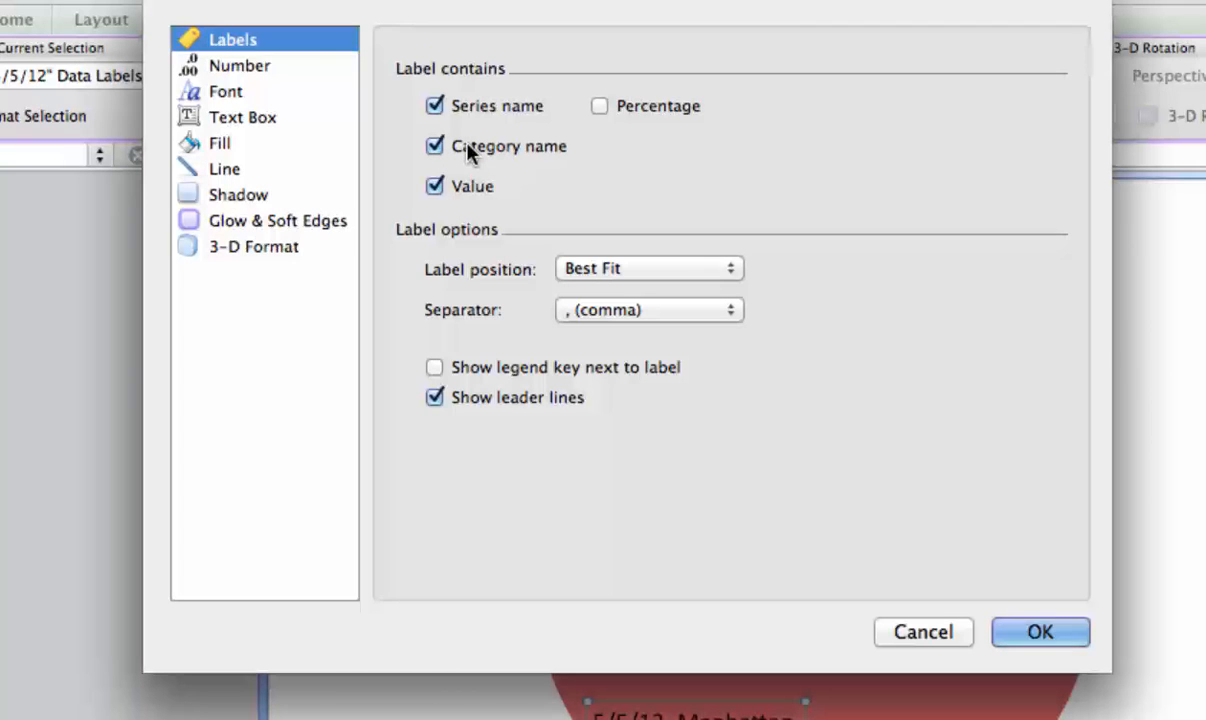
pyautogui.click(600, 107)
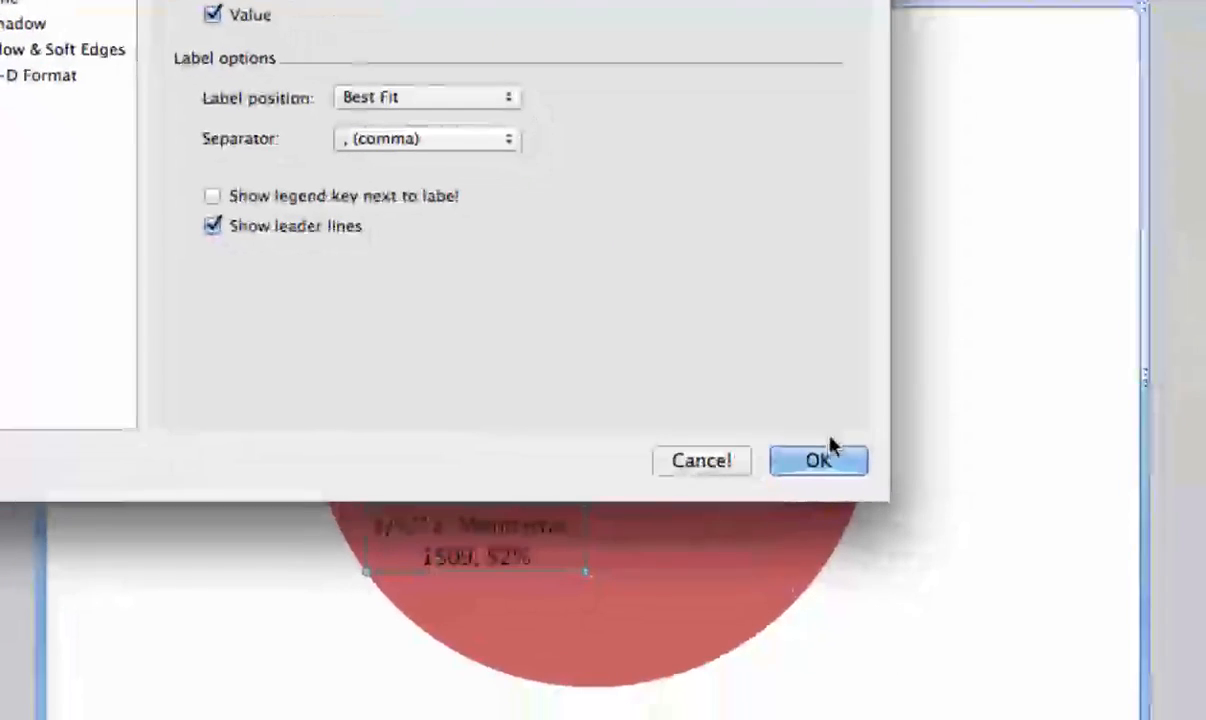
pyautogui.click(830, 452)
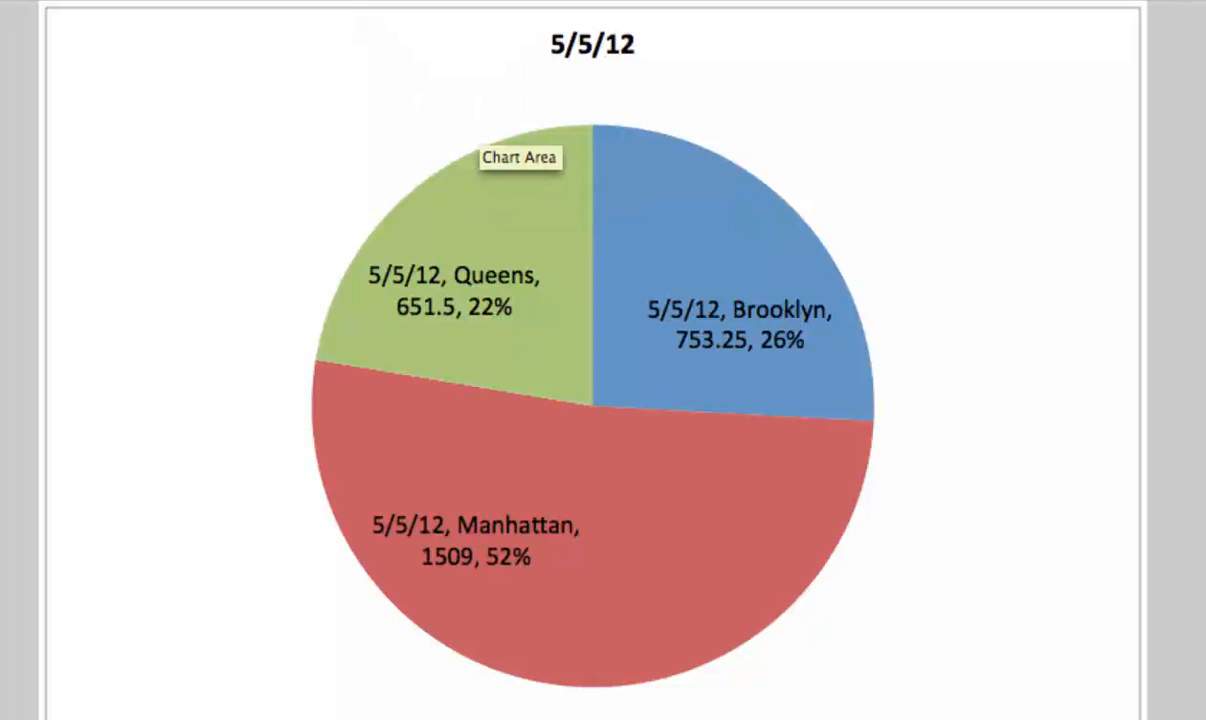
# Step: Remove the series name from the pie chart's data labels through the data label options
pyautogui.click(383, 72)
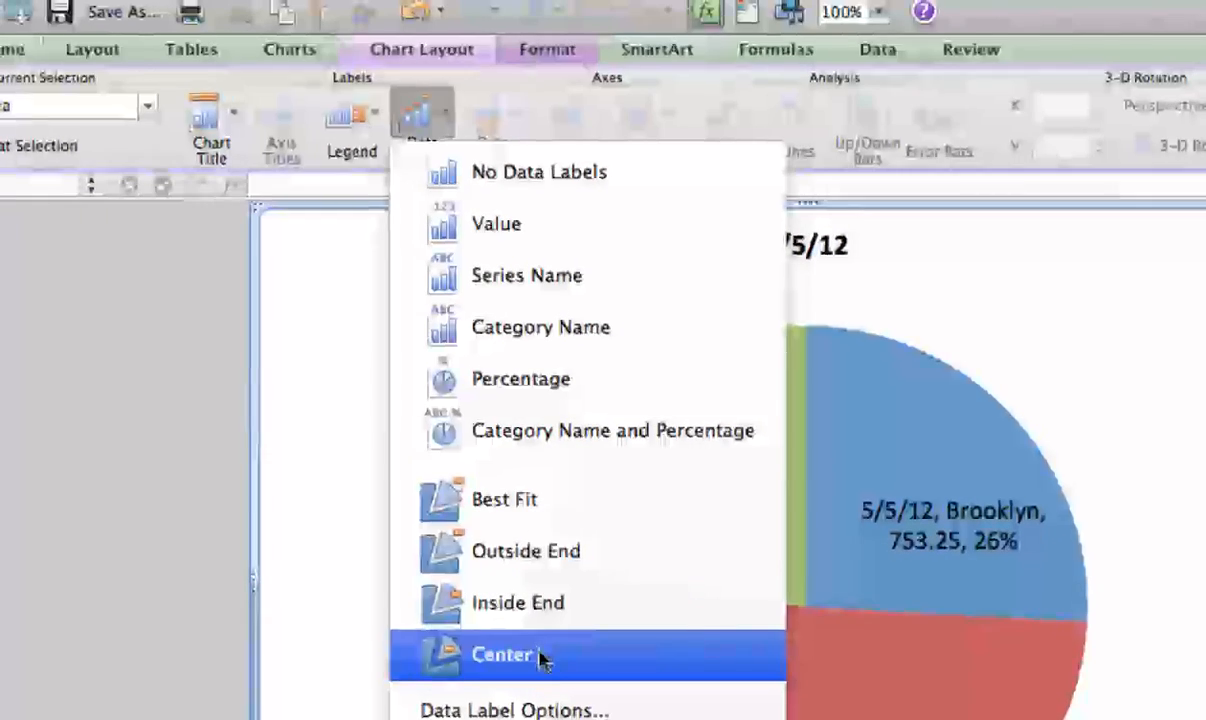
pyautogui.click(546, 707)
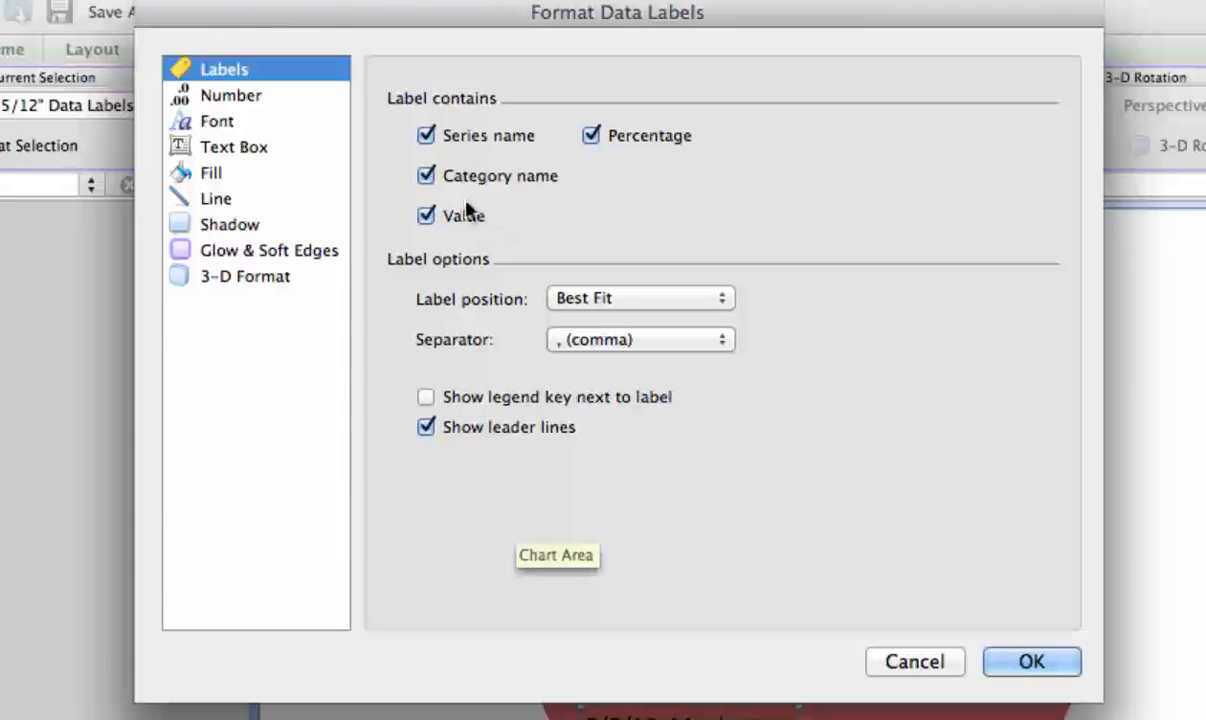
pyautogui.click(426, 136)
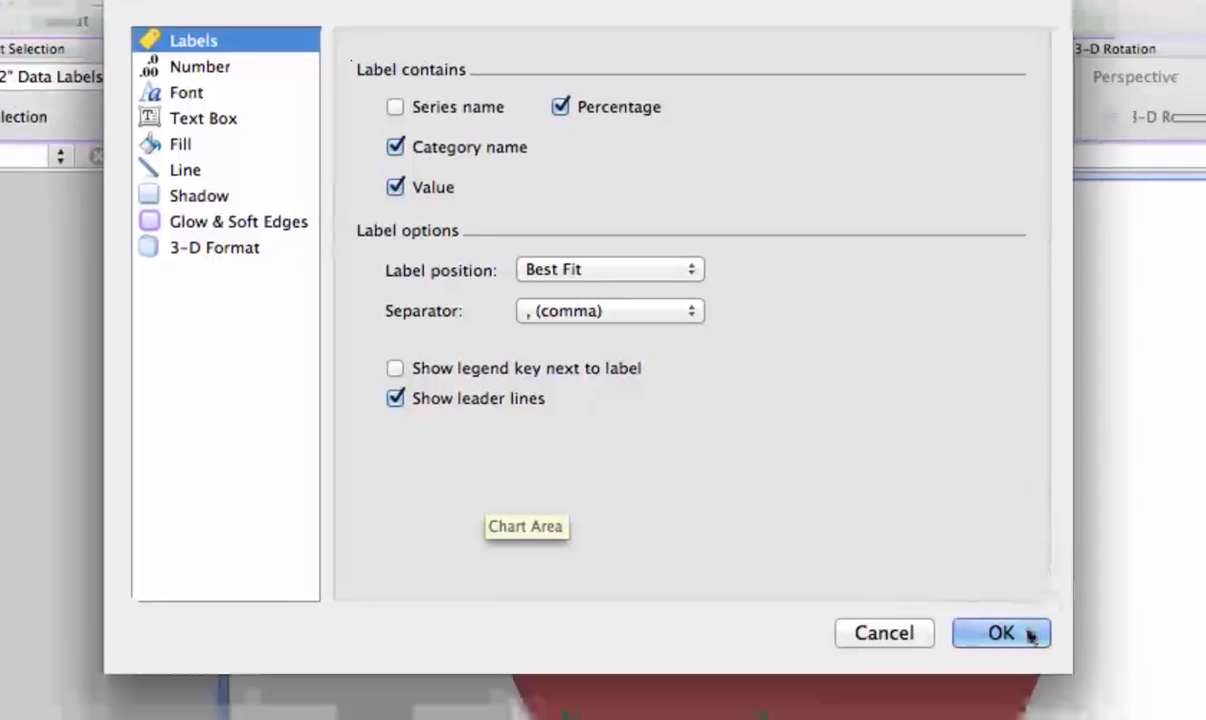
pyautogui.click(1030, 634)
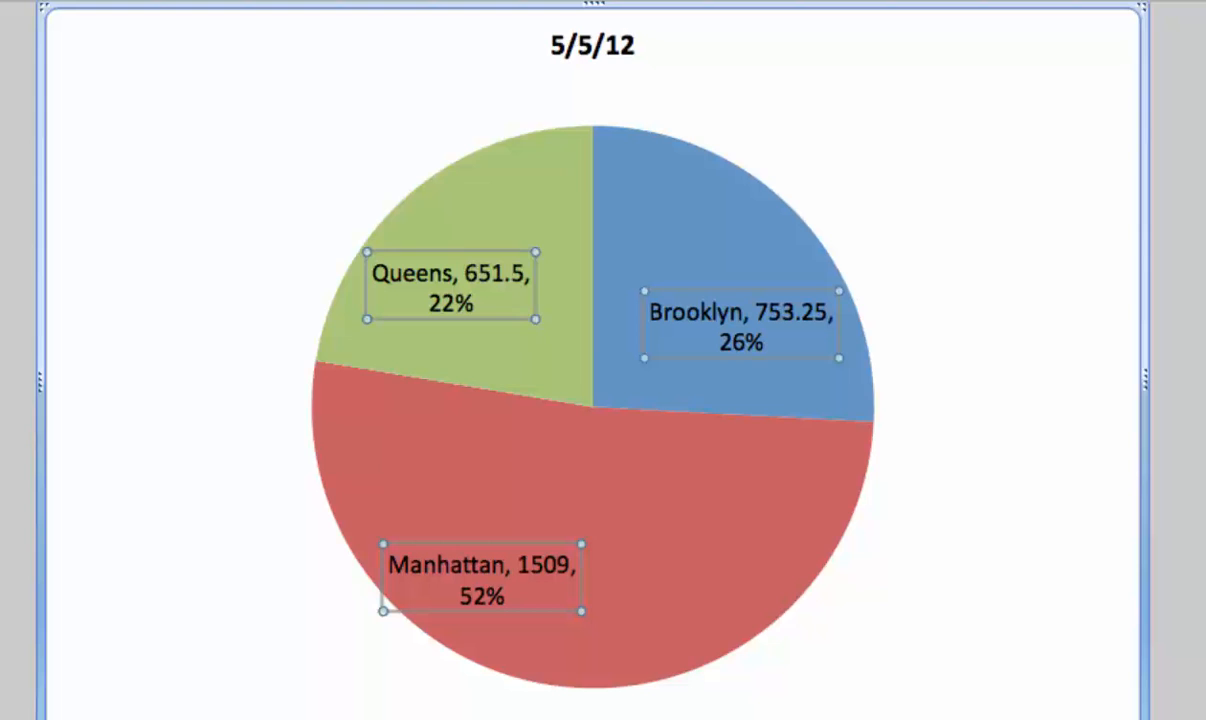
# Step: Try the Outside End and Inside End positions for the pie chart's data labels
pyautogui.click(240, 2)
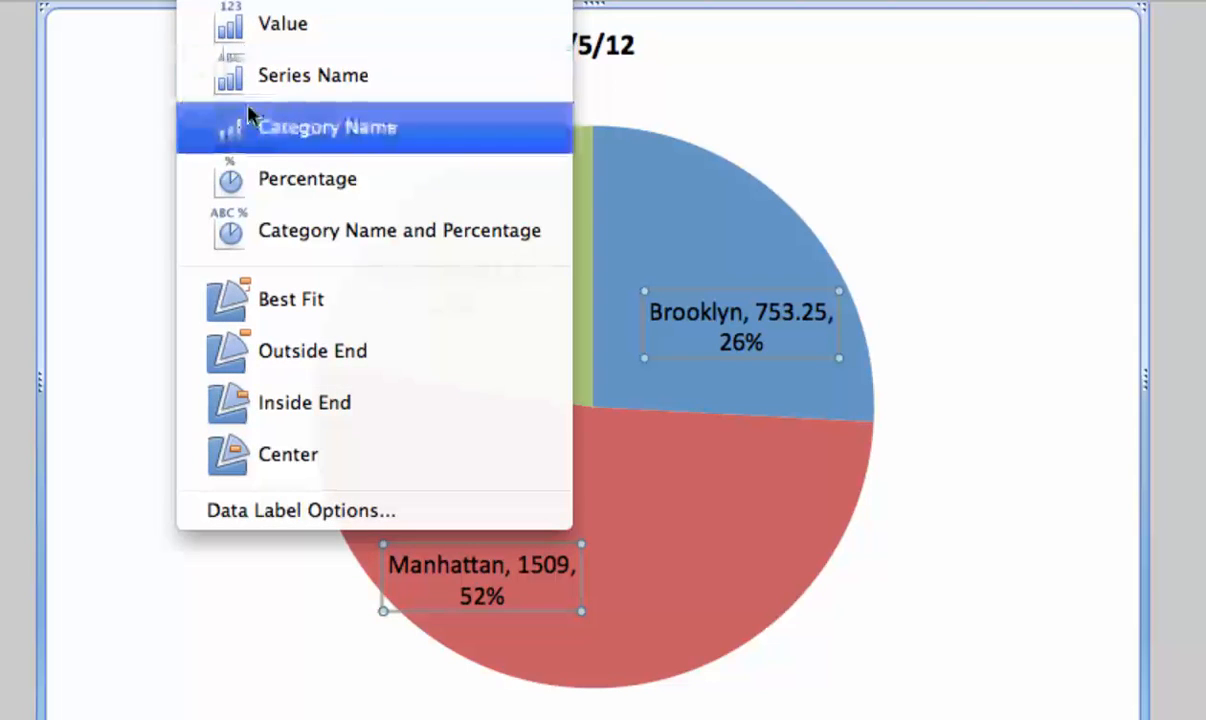
pyautogui.click(283, 352)
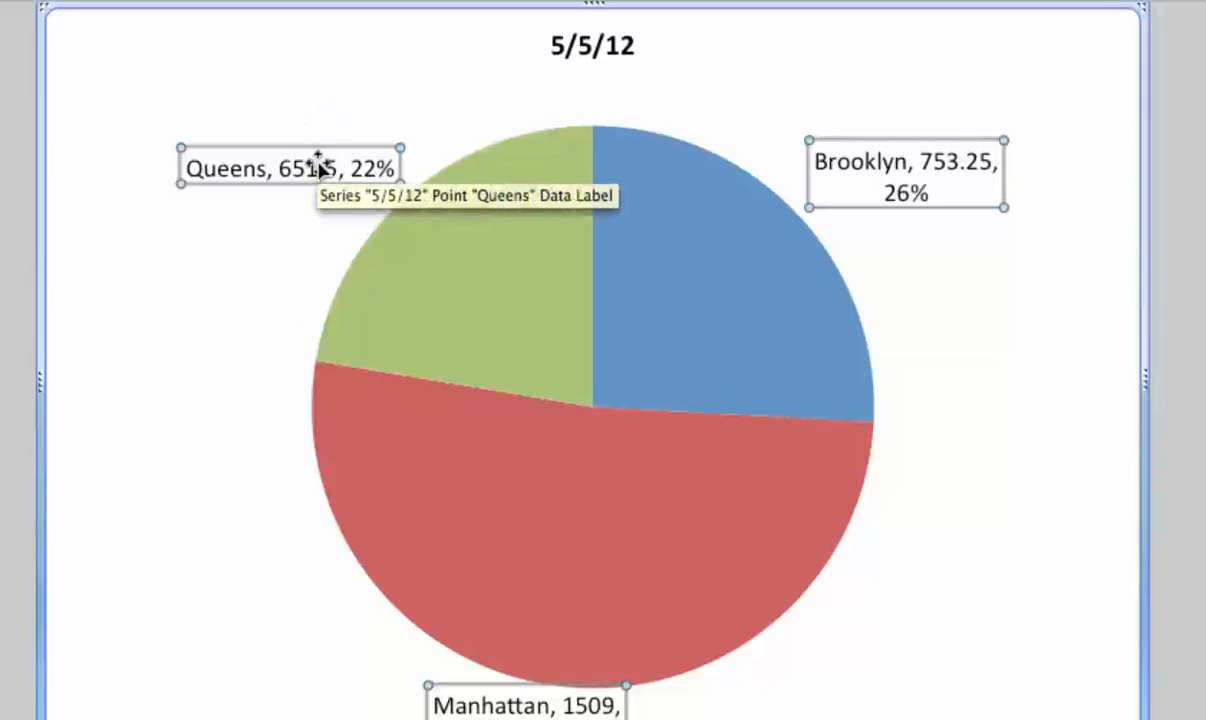
pyautogui.click(240, 2)
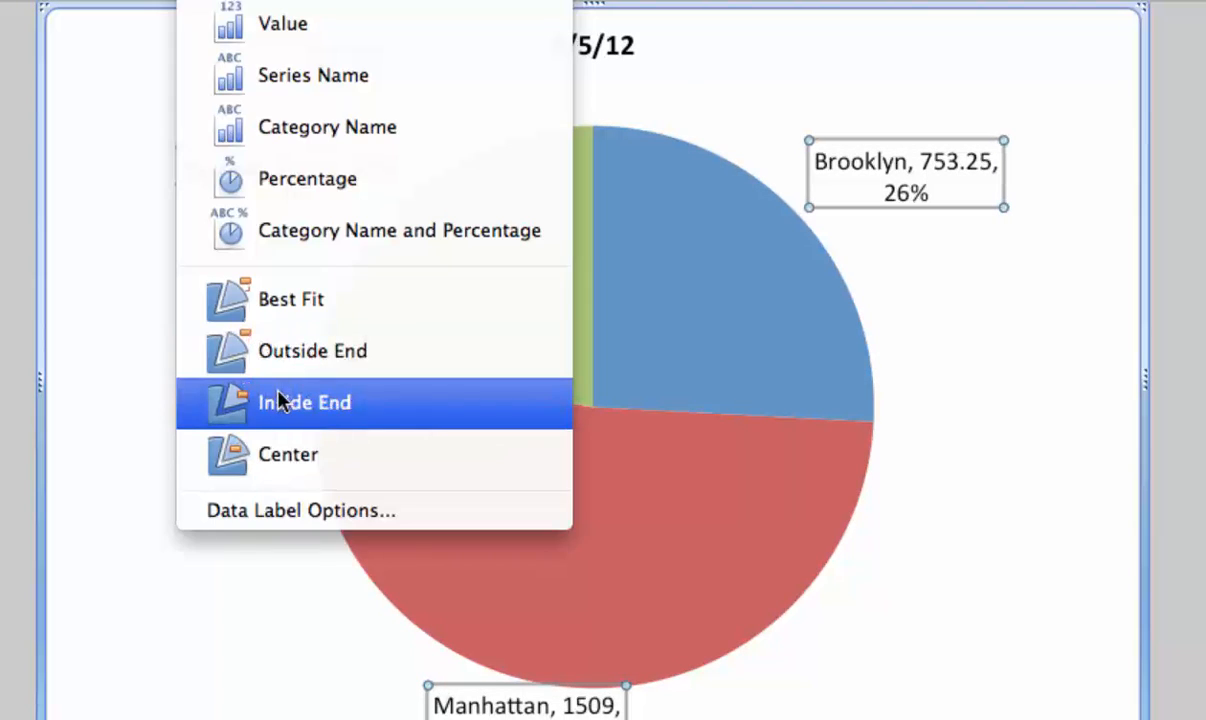
pyautogui.click(280, 398)
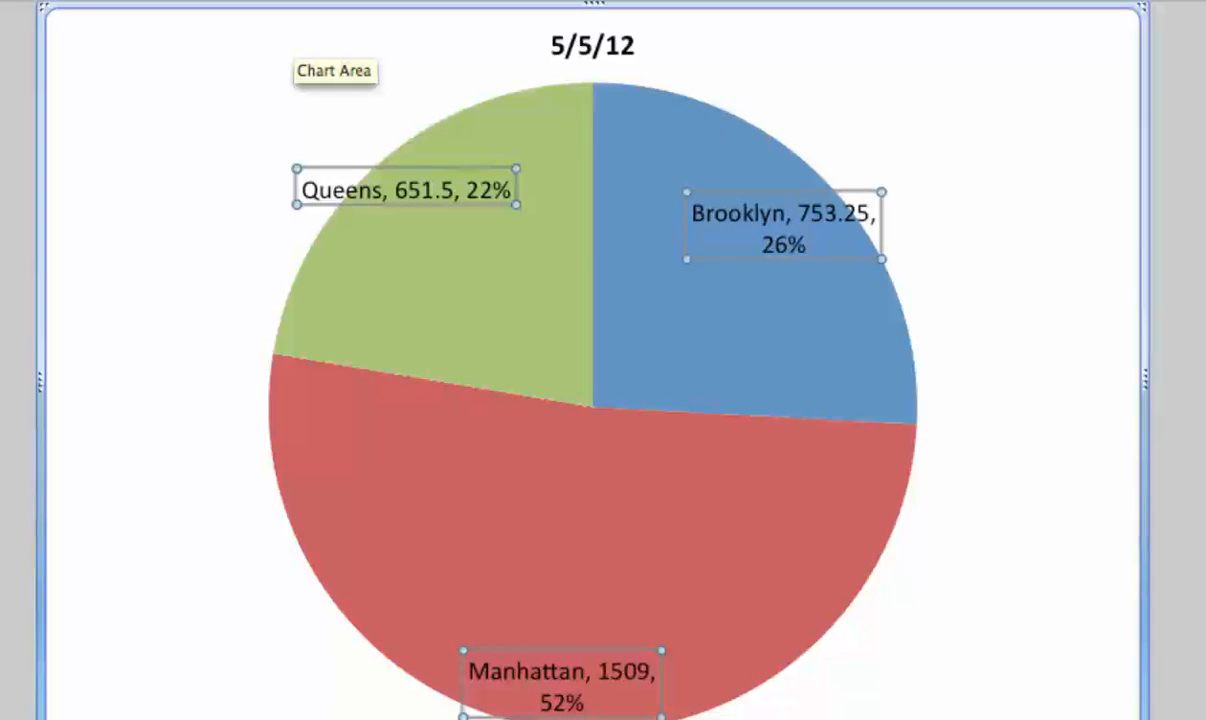
# Step: Set the position of the pie chart's data labels to Center
pyautogui.click(240, 2)
pyautogui.click(296, 455)
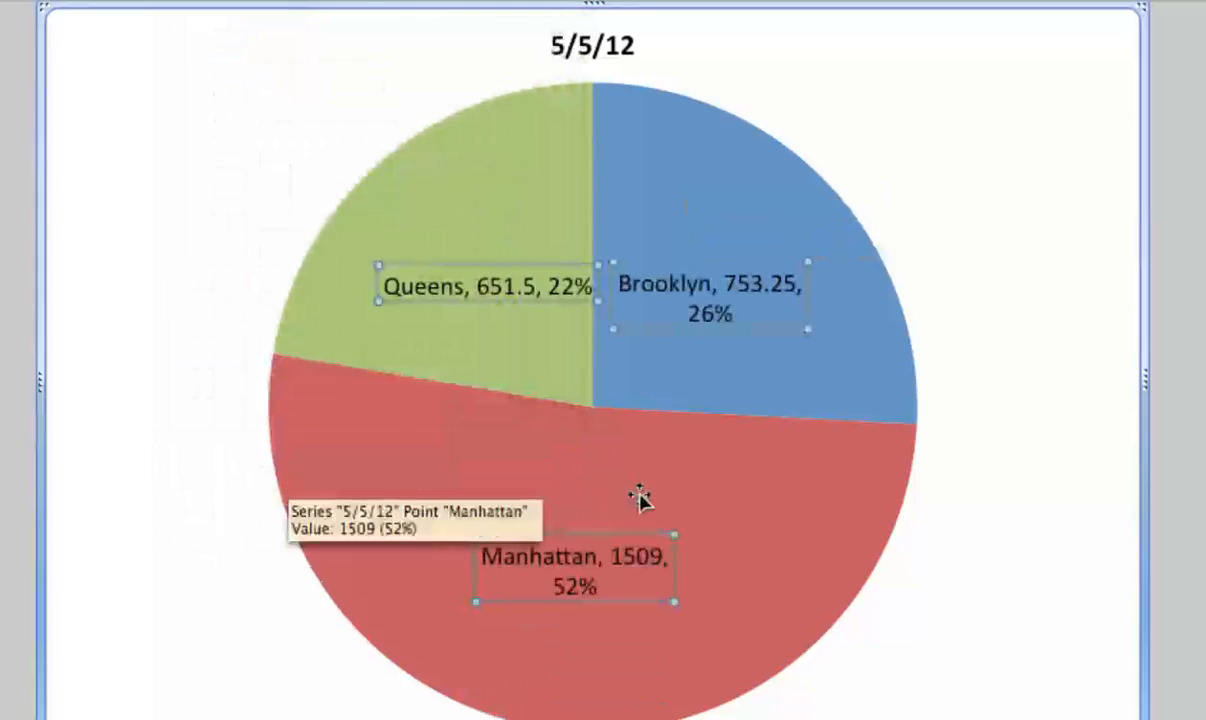